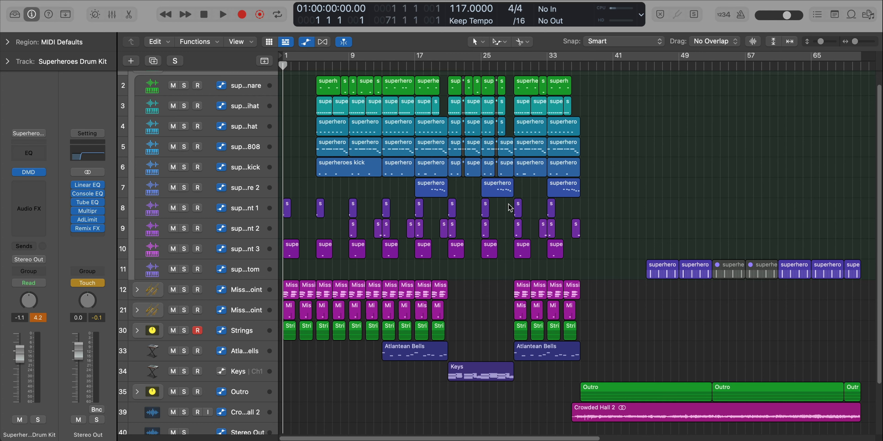
# - Solo both Mississippi Joint tracks and set the cycle range to bars 1 through 4
pyautogui.click(184, 291)
pyautogui.click(184, 310)
pyautogui.scroll(5, 290, 129)
pyautogui.scroll(2, 290, 129)
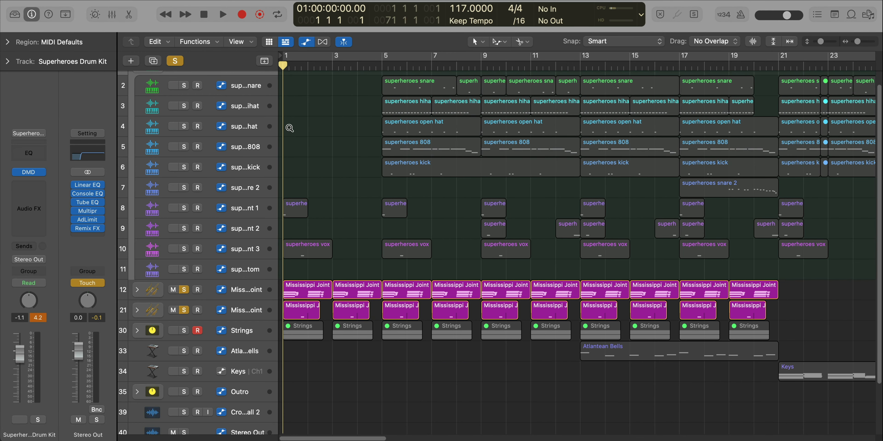
pyautogui.moveTo(382, 58); pyautogui.dragTo(281, 59)
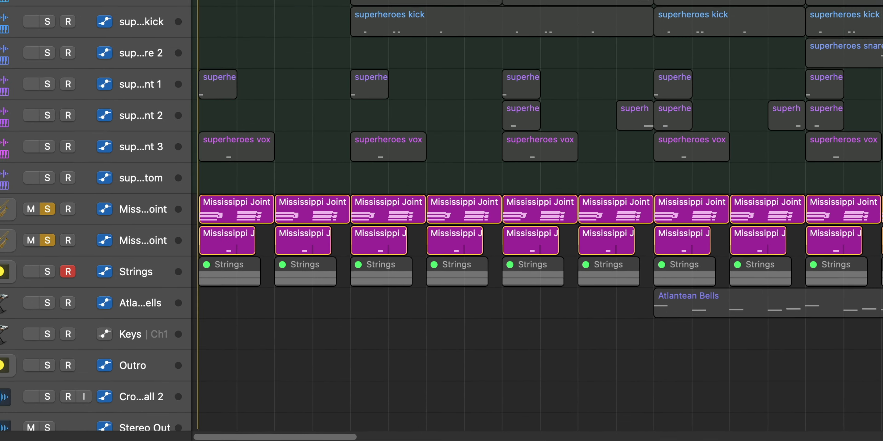
# - Play bars 1 through 4 to hear the Mississippi Joint chords and examine their notes in the piano roll
pyautogui.press('space')
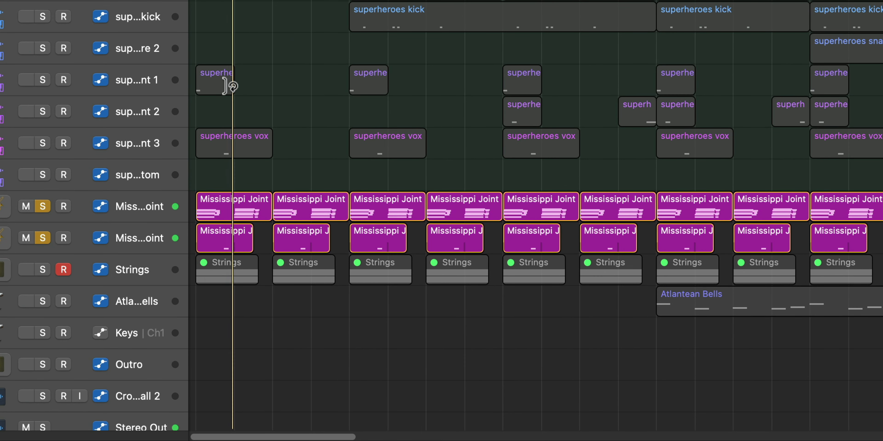
pyautogui.scroll(3, 279, 118)
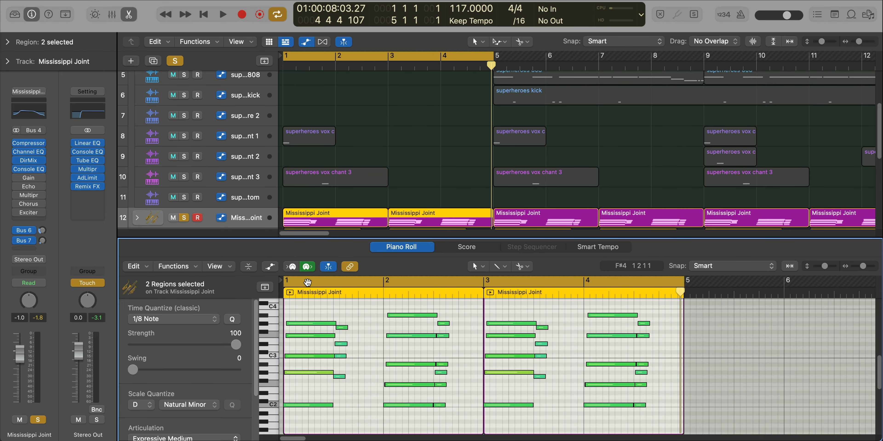
pyautogui.press('space')
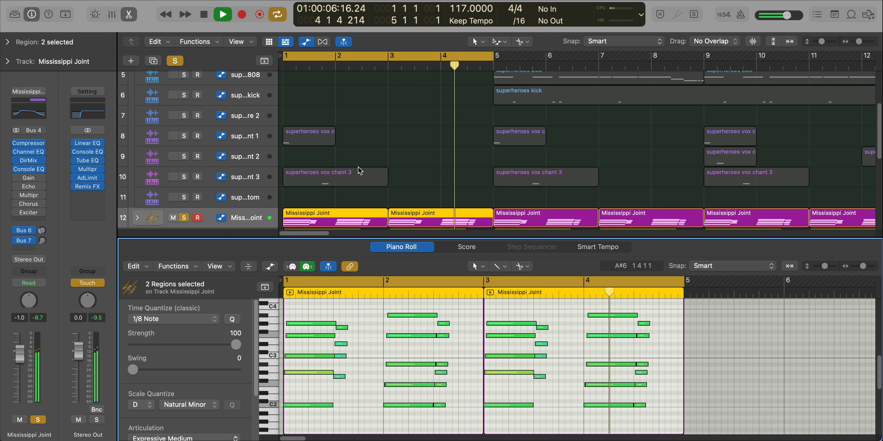
pyautogui.scroll(-1, 358, 173)
pyautogui.scroll(-2, 358, 172)
pyautogui.press('space')
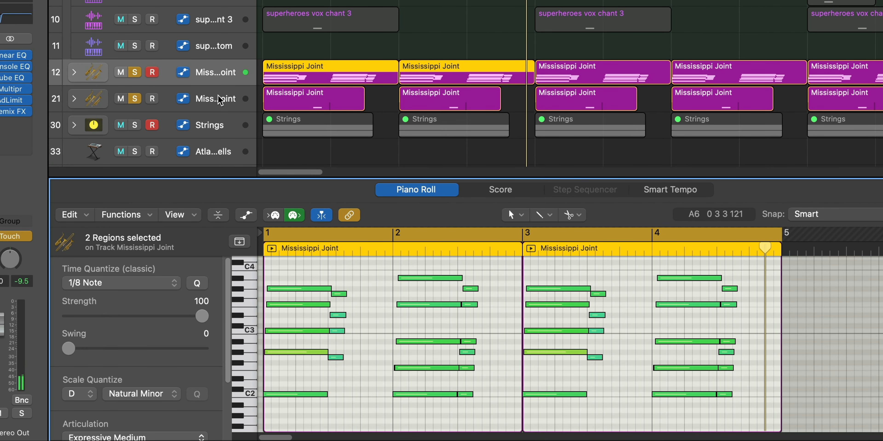
# - Show the regions of the second Mississippi Joint track in the piano roll and audition the first region's note
pyautogui.click(333, 124)
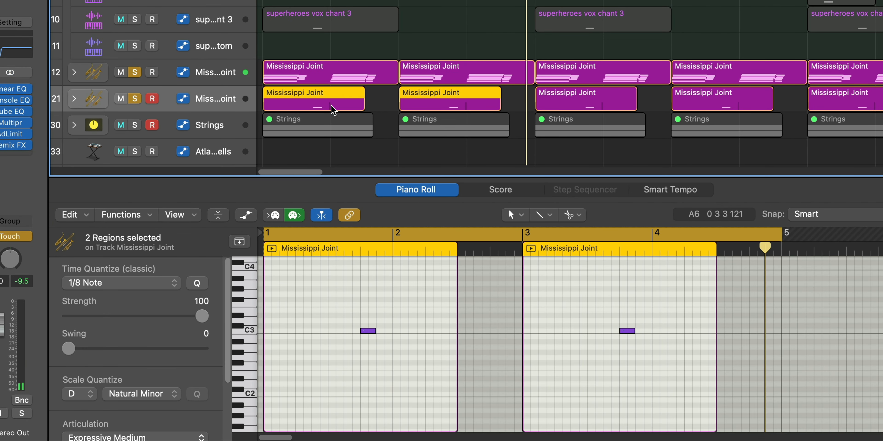
pyautogui.moveTo(313, 289); pyautogui.dragTo(394, 370)
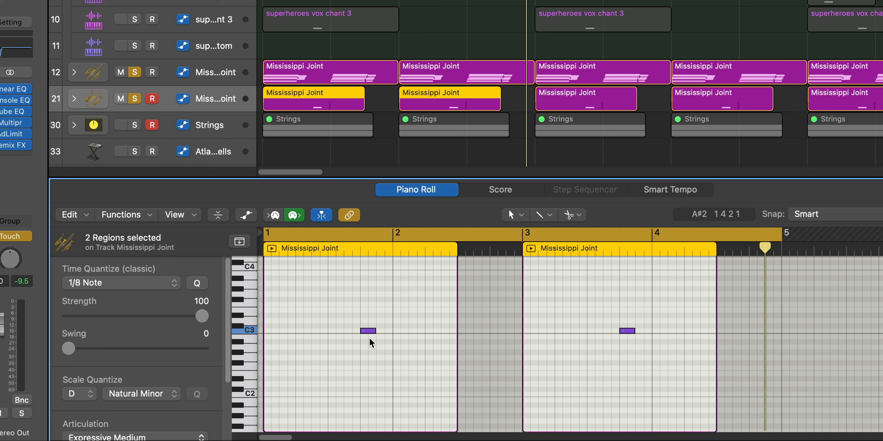
pyautogui.click(367, 331)
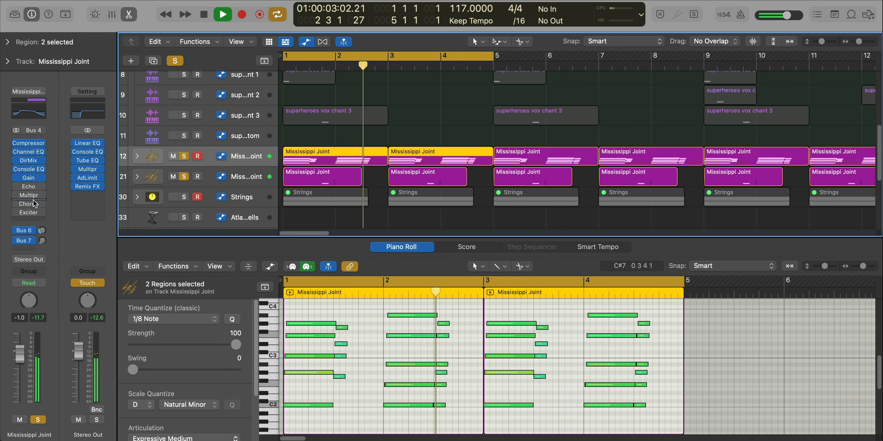
# - Turn on the Echo effect on the first Mississippi Joint track and play the chords through it
pyautogui.press('space')
pyautogui.click(29, 187)
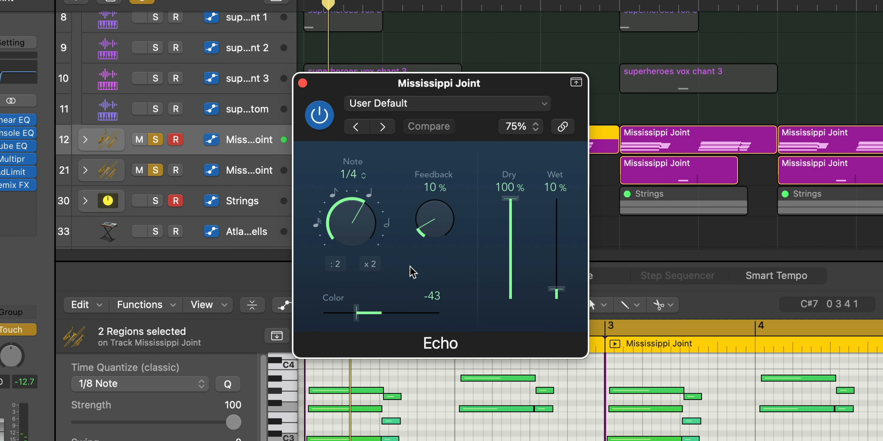
pyautogui.press('space')
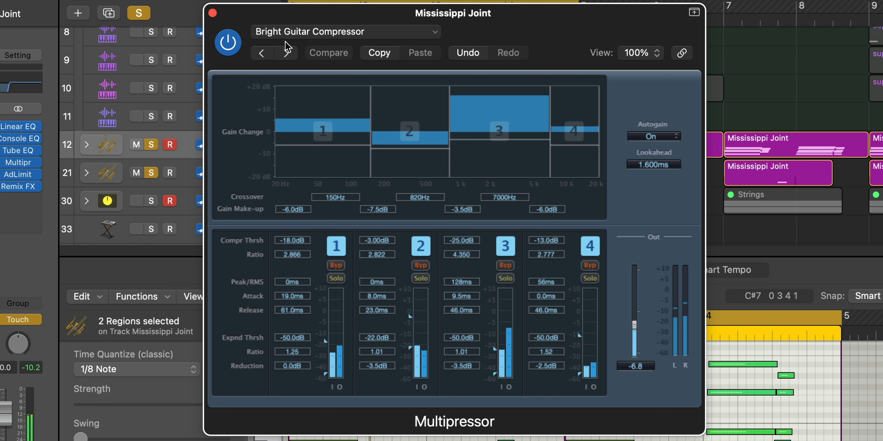
# - Compare the chords with the Multipressor bypassed and active during playback, leaving it on, and close its window
pyautogui.click(228, 42)
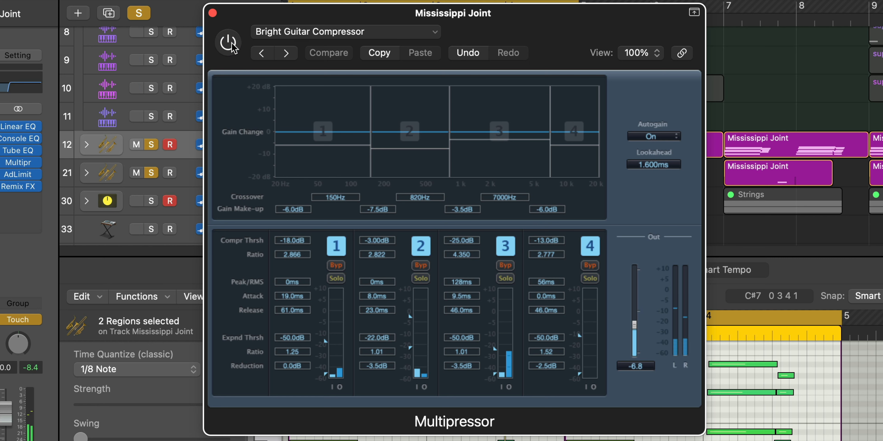
pyautogui.click(228, 43)
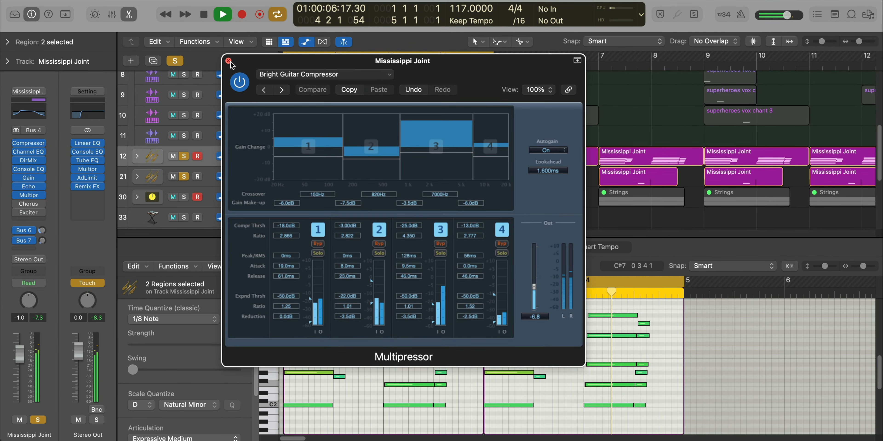
pyautogui.click(228, 61)
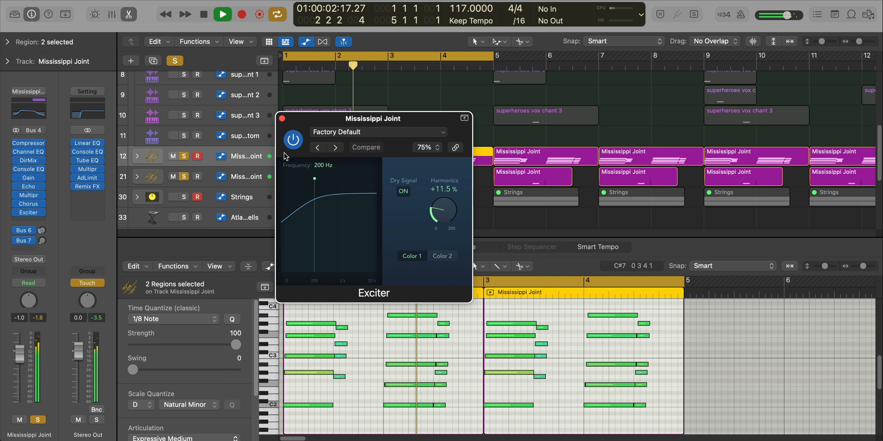
# - Compare the chords with the Exciter bypassed and active during playback, leaving it on, and close its window
pyautogui.click(293, 141)
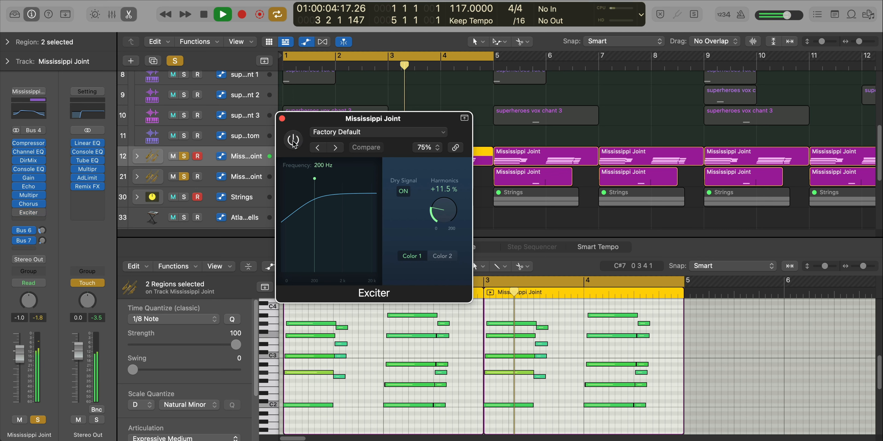
pyautogui.click(293, 140)
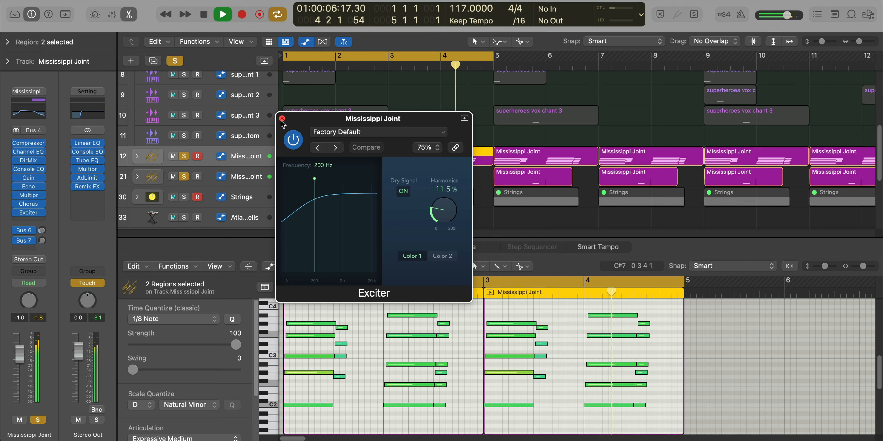
pyautogui.click(282, 119)
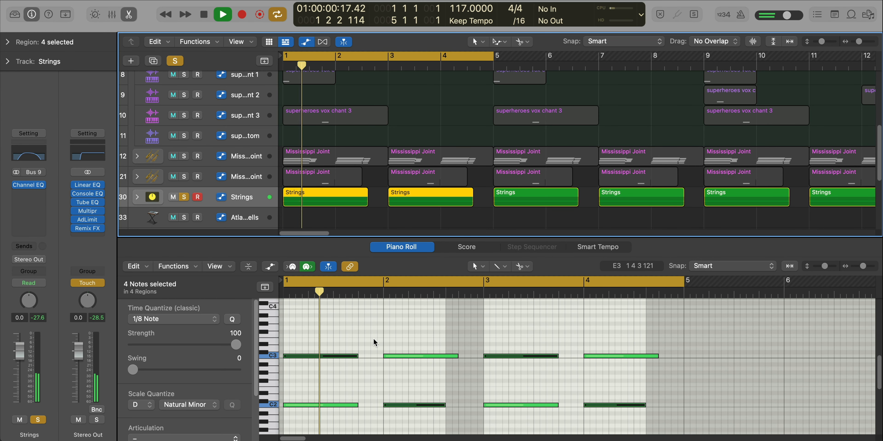
# - Inspect the Studio Cellos track inside the Strings stack, checking its Library patch and its Echo settings
pyautogui.click(373, 337)
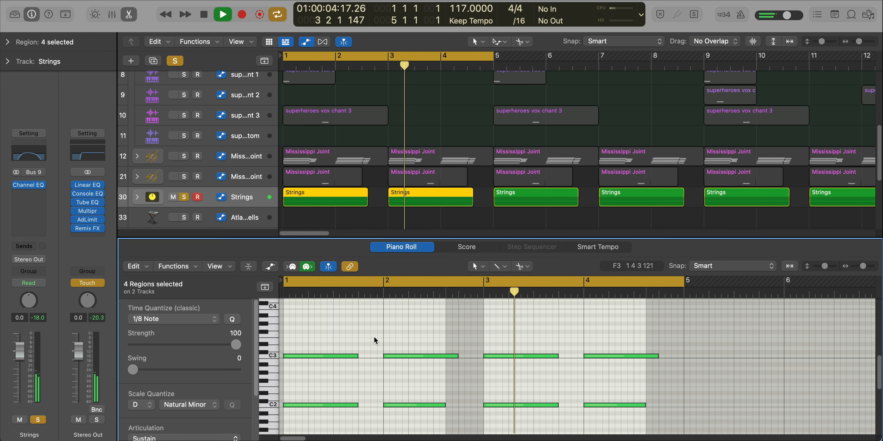
pyautogui.scroll(-1, 384, 389)
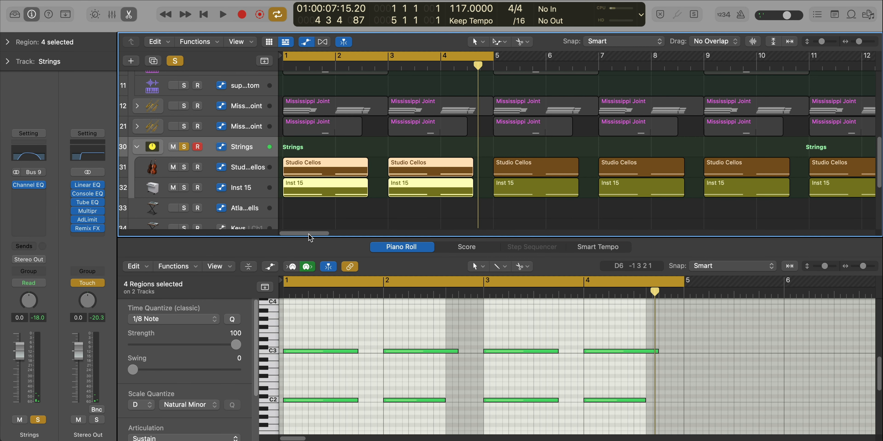
pyautogui.click(252, 170)
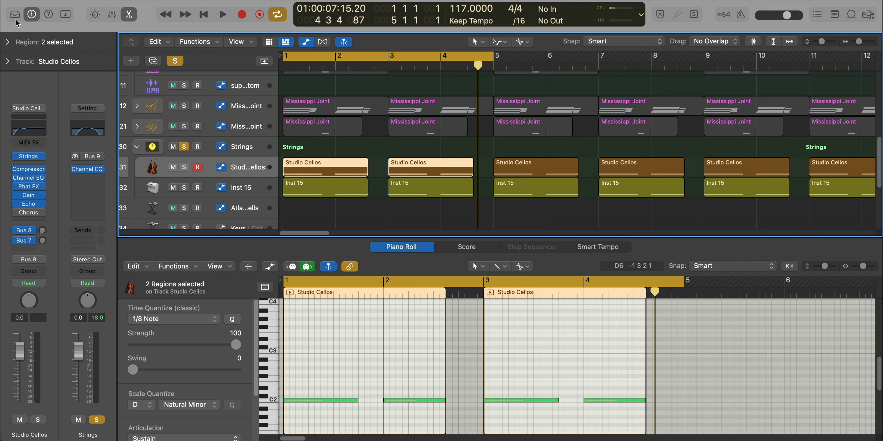
pyautogui.press('y')
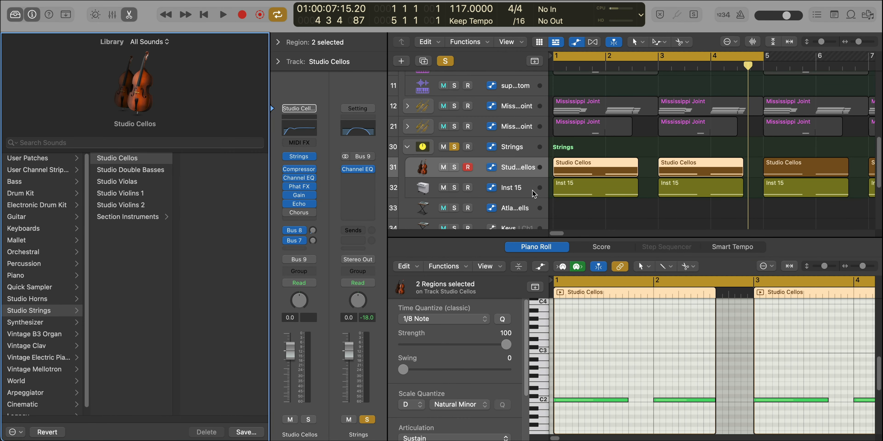
pyautogui.click(300, 204)
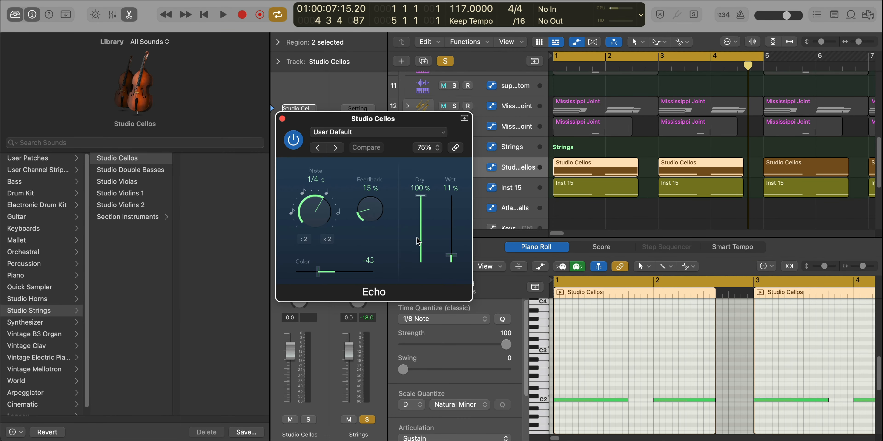
pyautogui.click(282, 119)
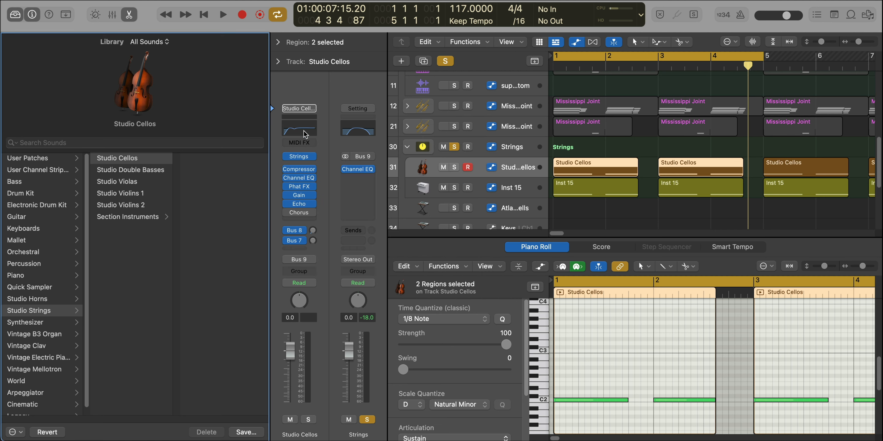
# - Solo the Studio Cellos track and listen to its part within the cycle range
pyautogui.click(454, 167)
pyautogui.press('space')
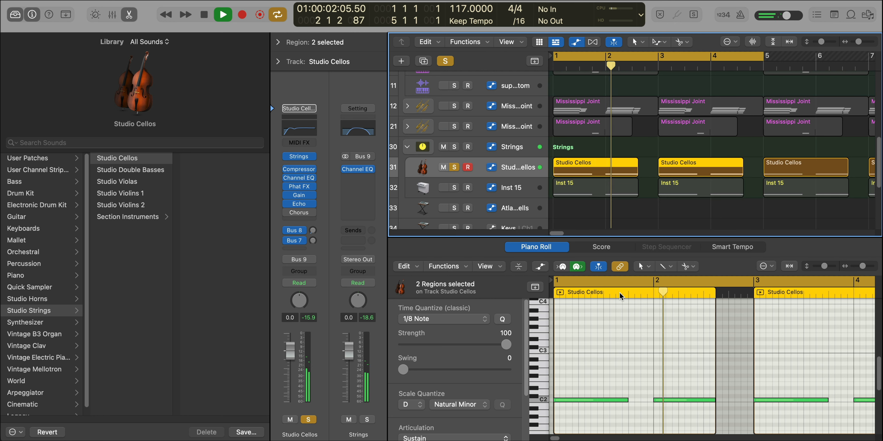
pyautogui.press('space')
# - Solo only the Inst 15 track, listen to its part, and open its Mellotron instrument
pyautogui.keyDown('alt'); pyautogui.click(454, 188); pyautogui.keyUp('alt')
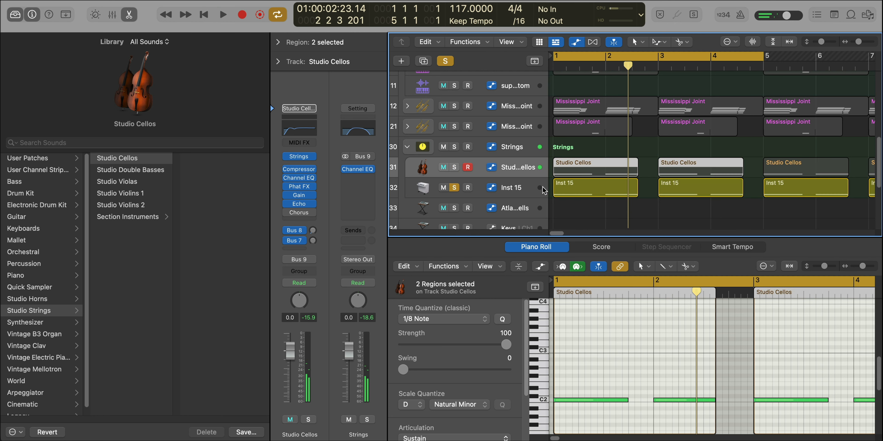
pyautogui.click(592, 188)
pyautogui.press('space')
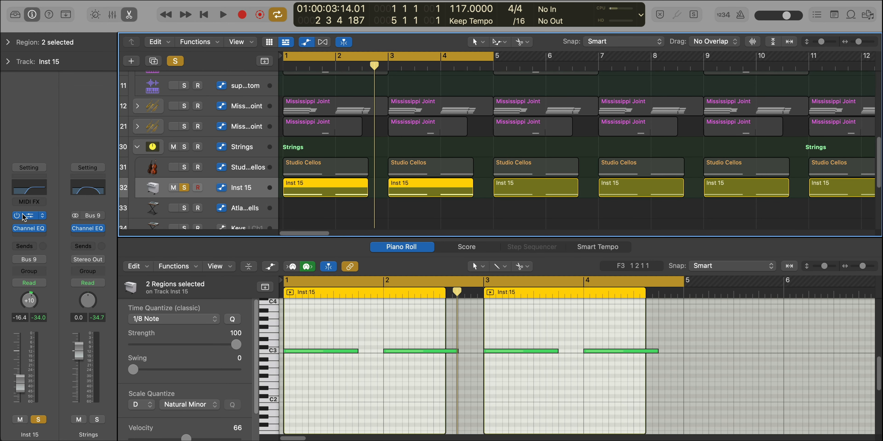
pyautogui.click(24, 217)
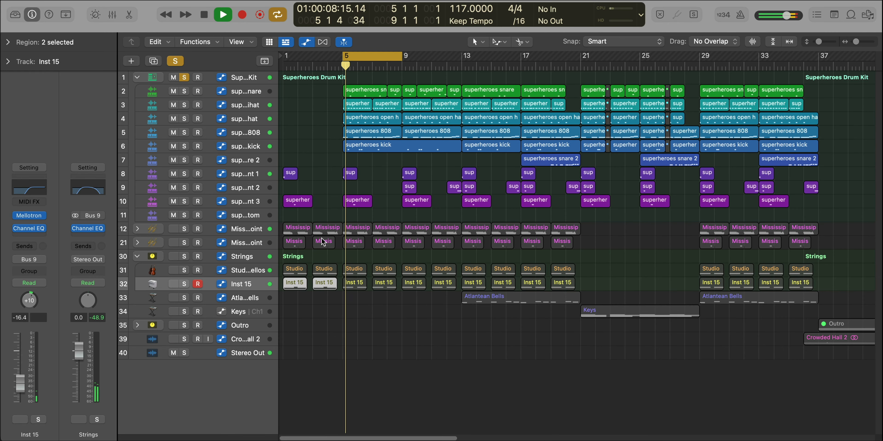
# - Examine the Superheroes Drum Kit regions from bar 5 onward while the soloed drums play
pyautogui.scroll(5, 305, 344)
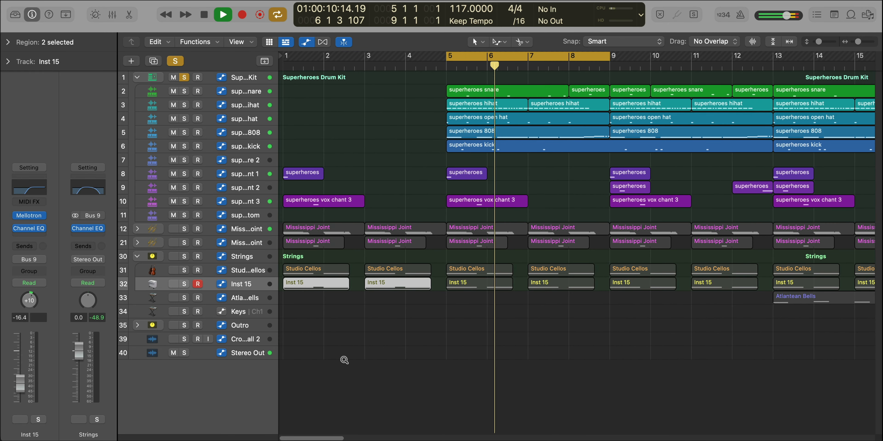
pyautogui.scroll(3, 344, 359)
pyautogui.scroll(3, 344, 359)
pyautogui.hscroll(3, 345, 359)
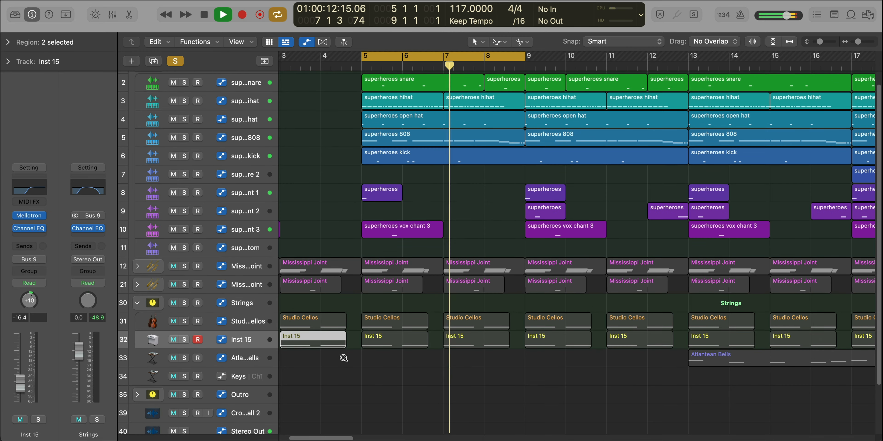
pyautogui.scroll(1, 343, 357)
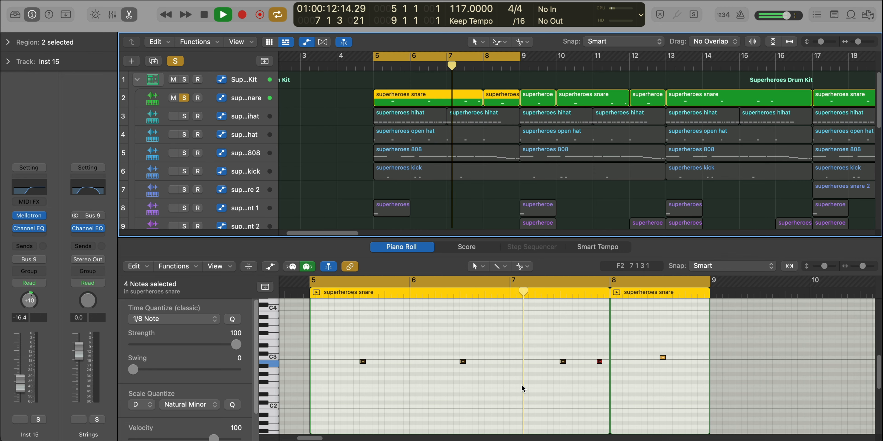
# - Solo the superheroes hihat track and play its pattern from bar 5
pyautogui.press('space')
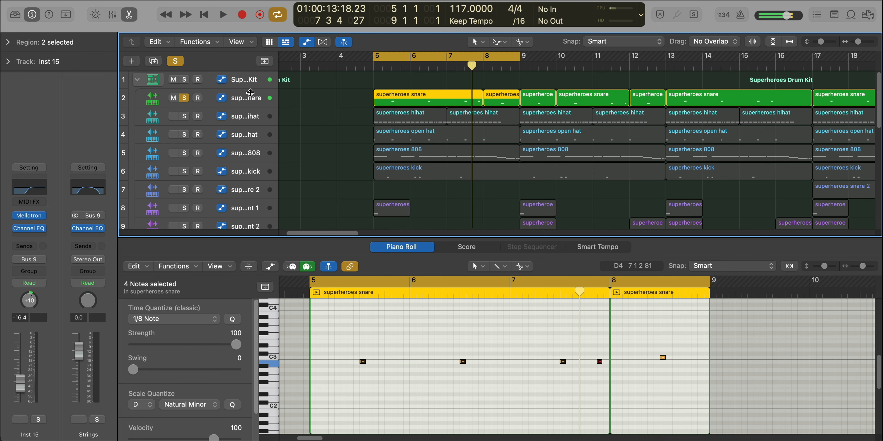
pyautogui.click(183, 119)
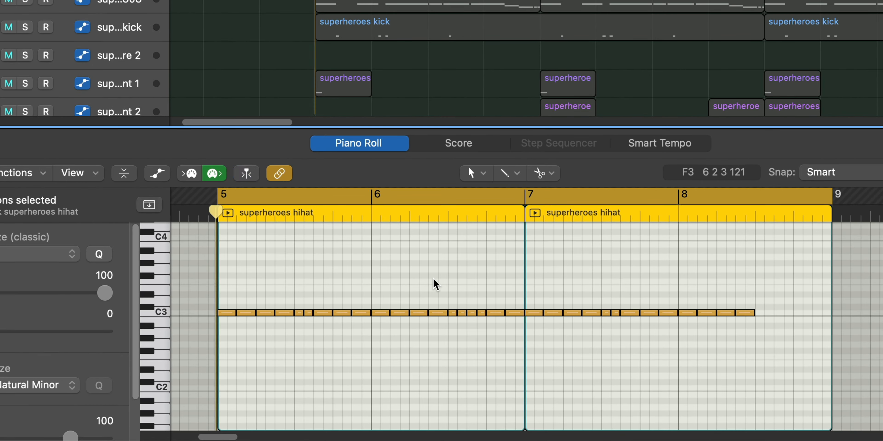
pyautogui.press('space')
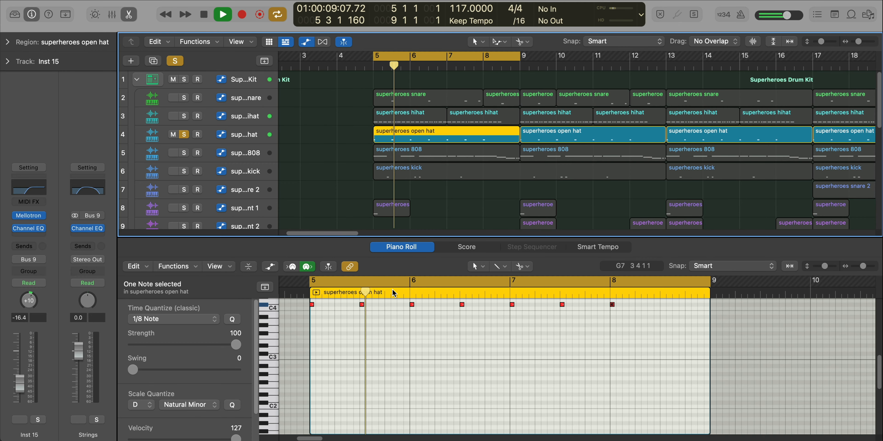
# - View the superheroes open hat notes, then solo the superheroes 808 track and play its part
pyautogui.scroll(5, 424, 383)
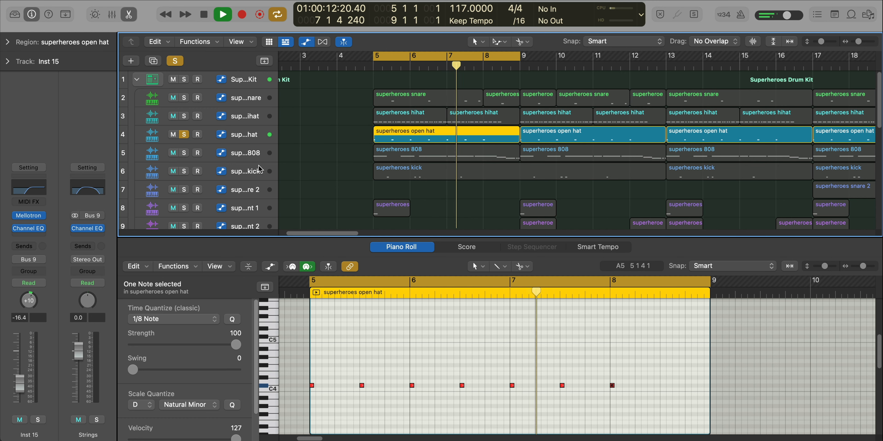
pyautogui.click(245, 137)
pyautogui.click(246, 152)
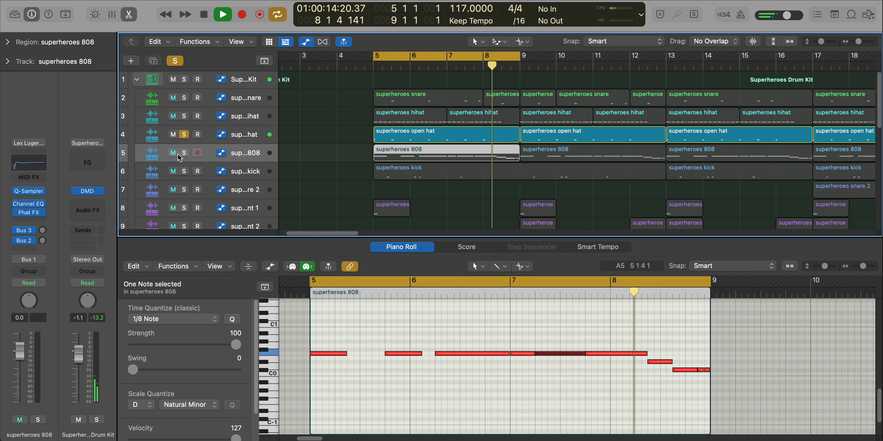
pyautogui.press('space')
pyautogui.press('space')
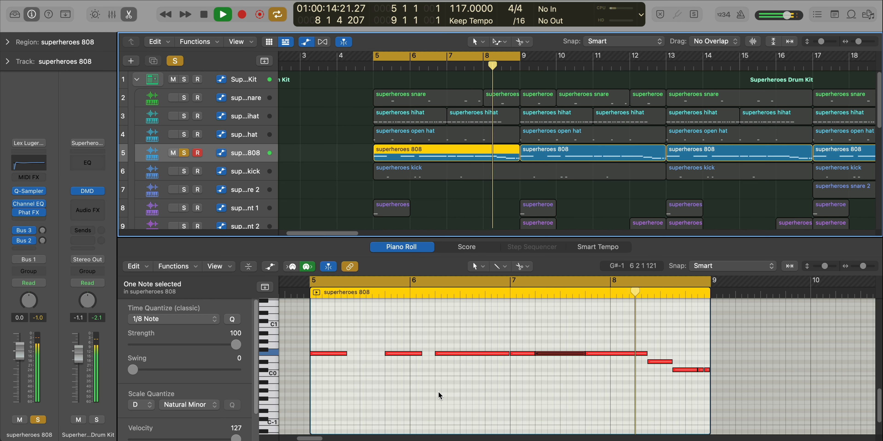
pyautogui.press('space')
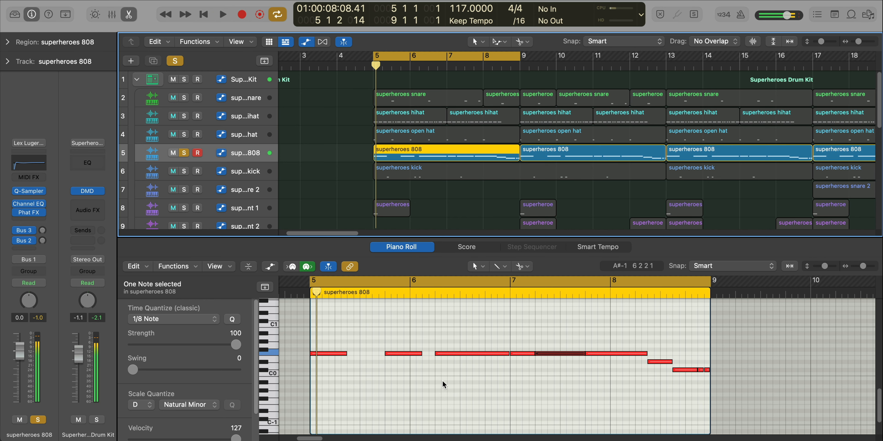
# - Inspect the superheroes 808 track's Quick Sampler and Phat FX settings, closing the leftover Mellotron window
pyautogui.click(30, 191)
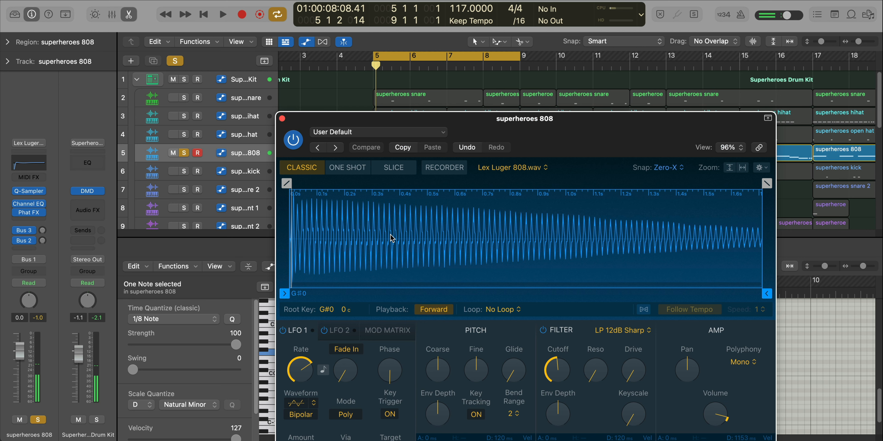
pyautogui.moveTo(538, 384); pyautogui.dragTo(441, 293)
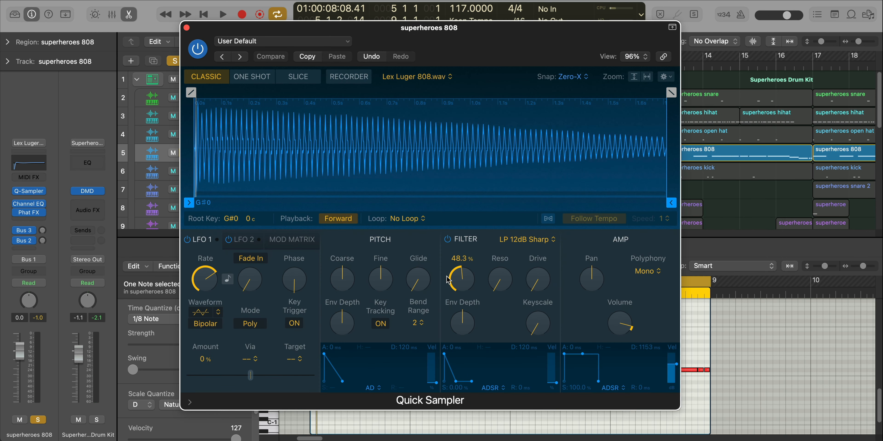
pyautogui.click(187, 28)
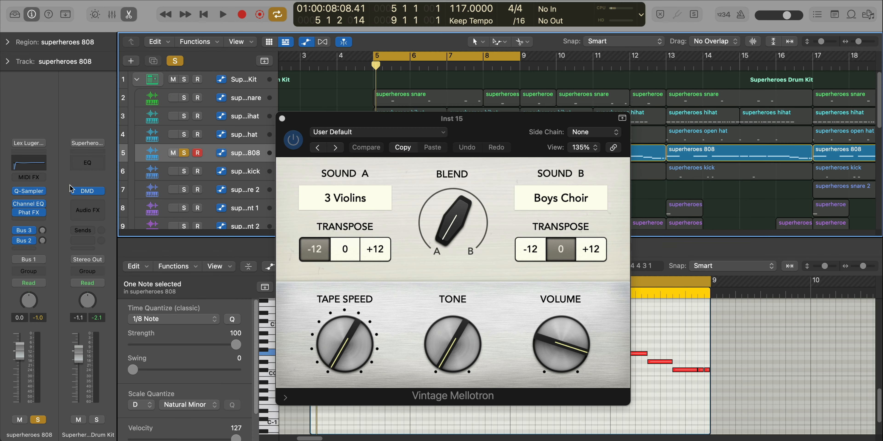
pyautogui.click(281, 119)
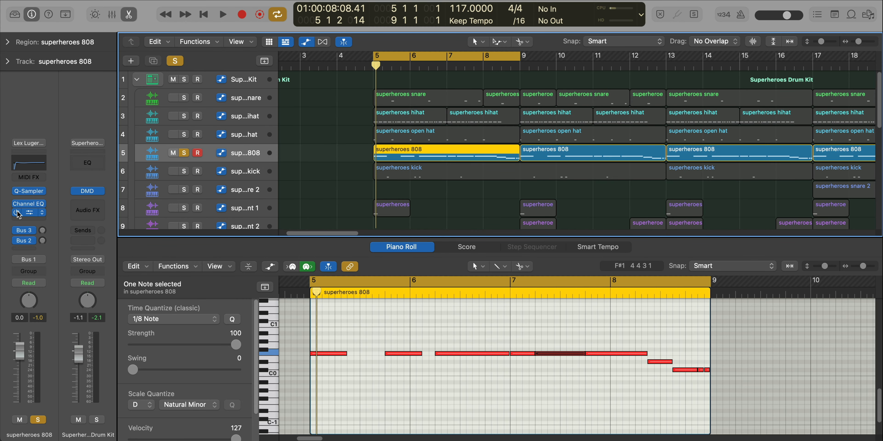
pyautogui.click(29, 213)
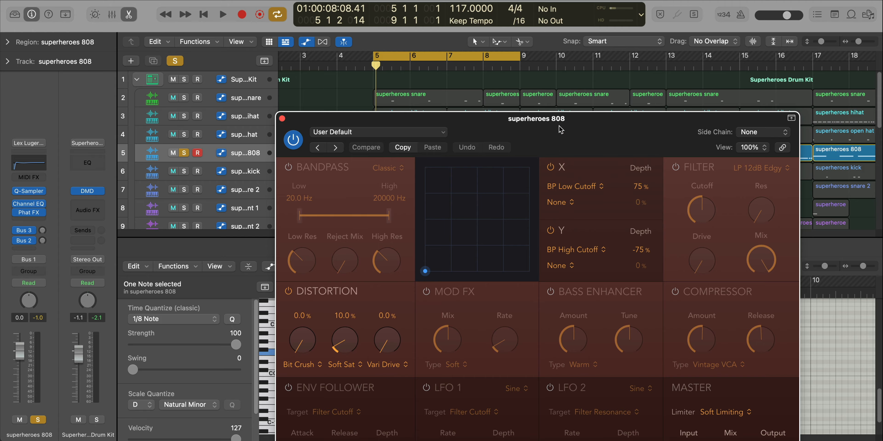
pyautogui.moveTo(560, 129); pyautogui.dragTo(478, 36)
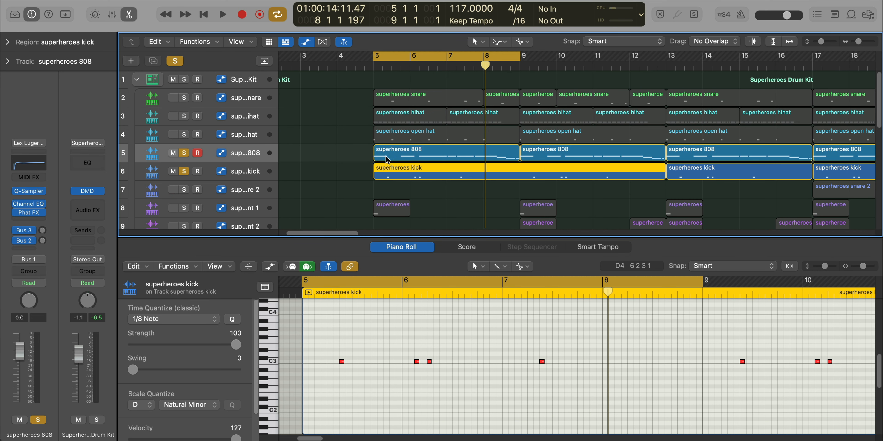
# - Compare the note placement of the superheroes 808 and superheroes kick regions starting at bar 5
pyautogui.click(387, 159)
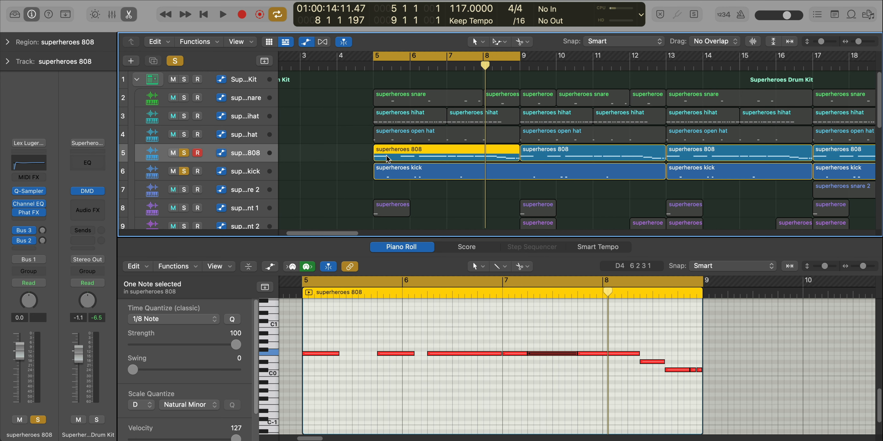
pyautogui.click(391, 168)
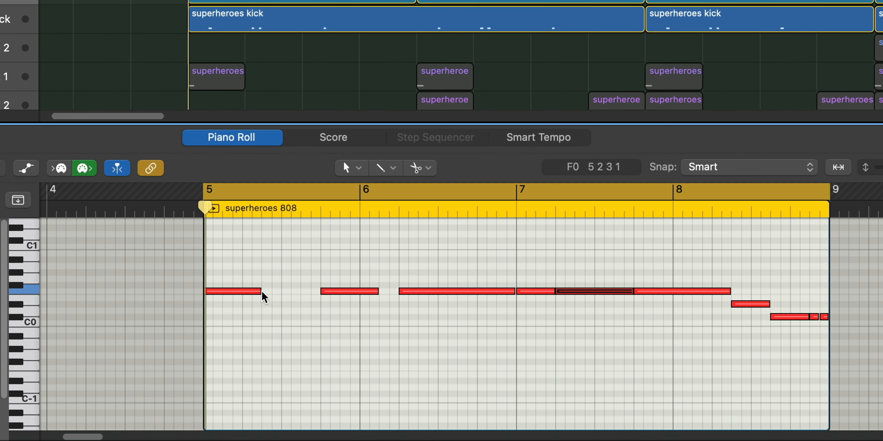
pyautogui.moveTo(261, 292); pyautogui.dragTo(258, 293)
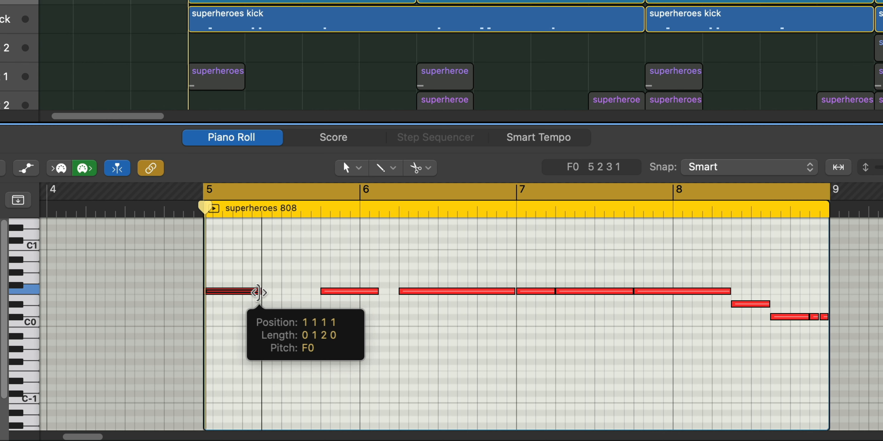
pyautogui.click(216, 26)
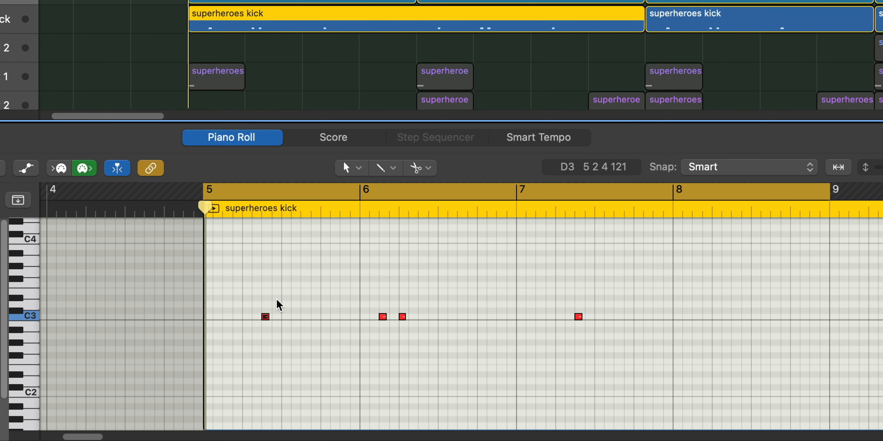
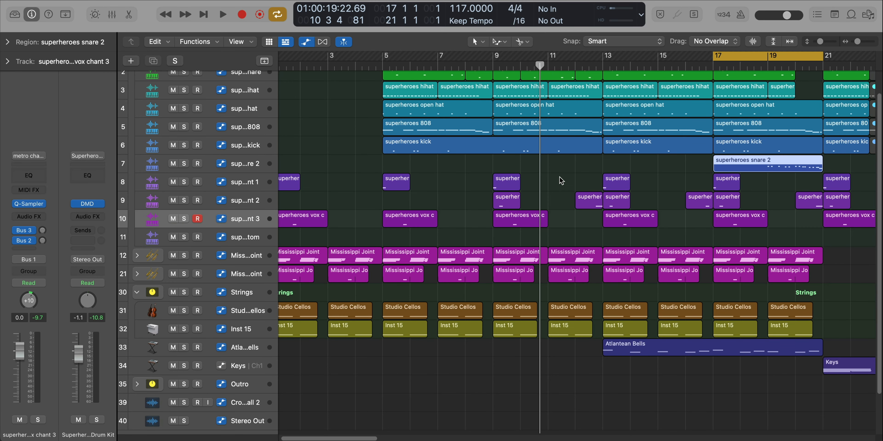
# - Solo the Superheroes Drum Kit stack and play it from bar 17 while examining its regions
pyautogui.scroll(2, 180, 131)
pyautogui.click(184, 81)
pyautogui.press('space')
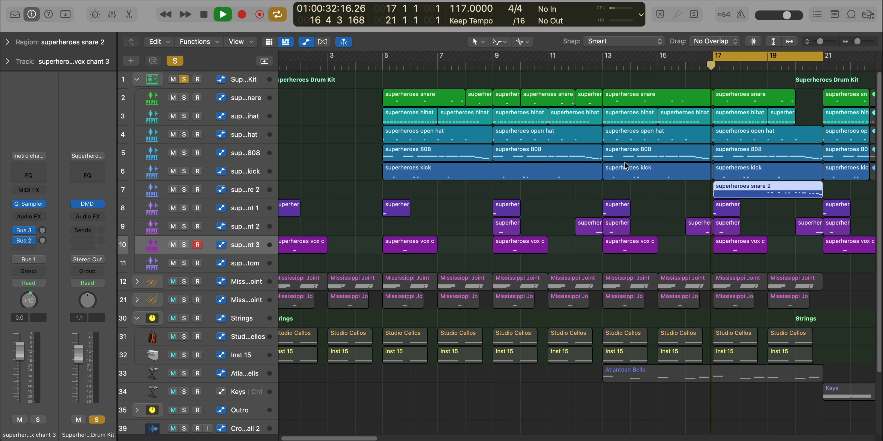
pyautogui.scroll(-3, 739, 209)
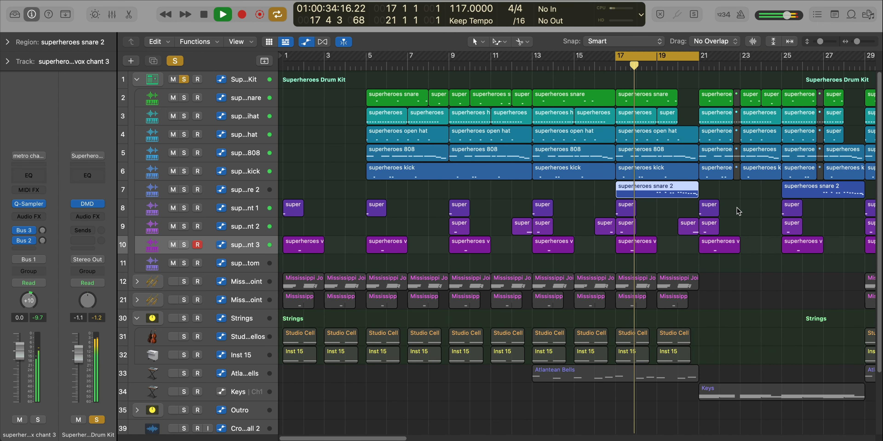
pyautogui.hscroll(2, 573, 225)
pyautogui.scroll(2, 570, 228)
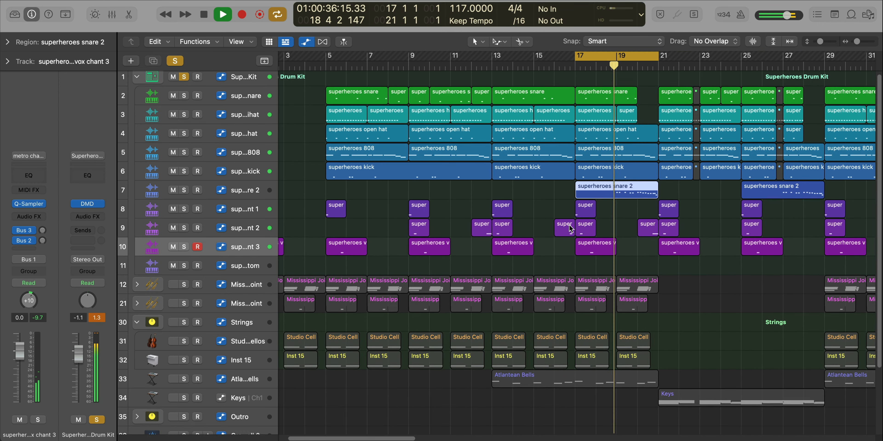
pyautogui.press('super+Right')
pyautogui.press('super+Right')
pyautogui.press('super+Down')
pyautogui.scroll(2, 571, 229)
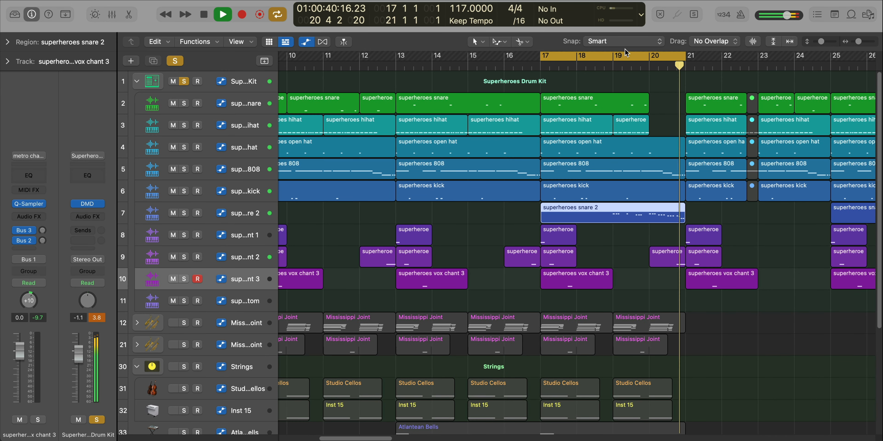
# - Set the cycle range to bars 19 through 20 and open the superheroes snare 2 region's notes
pyautogui.click(613, 58)
pyautogui.moveTo(613, 58); pyautogui.dragTo(685, 58)
pyautogui.press('space')
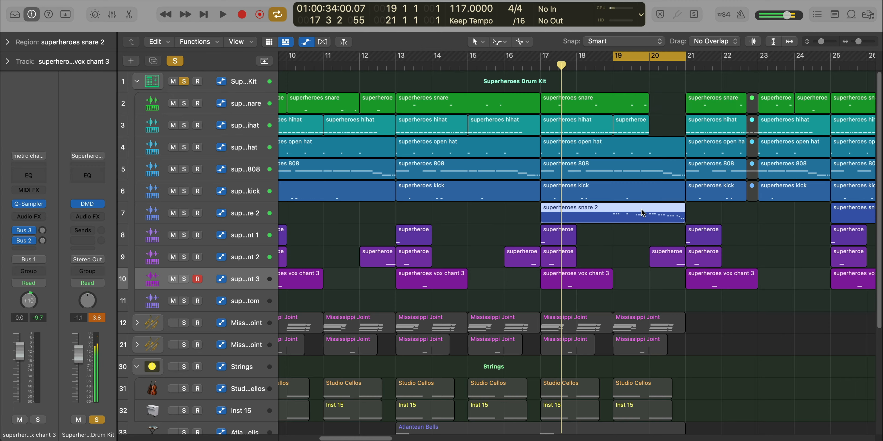
pyautogui.press('e')
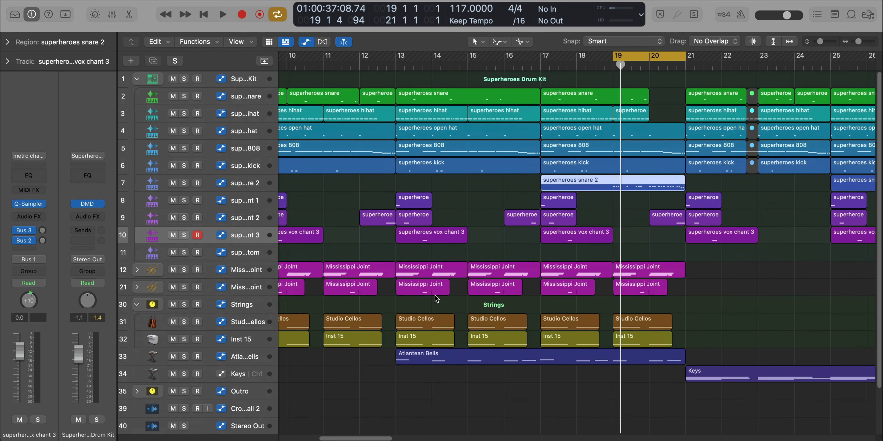
# - Set the cycle range from bar 13 to 21 and play the soloed Atlantean Bells region with its notes open
pyautogui.press('super+Left')
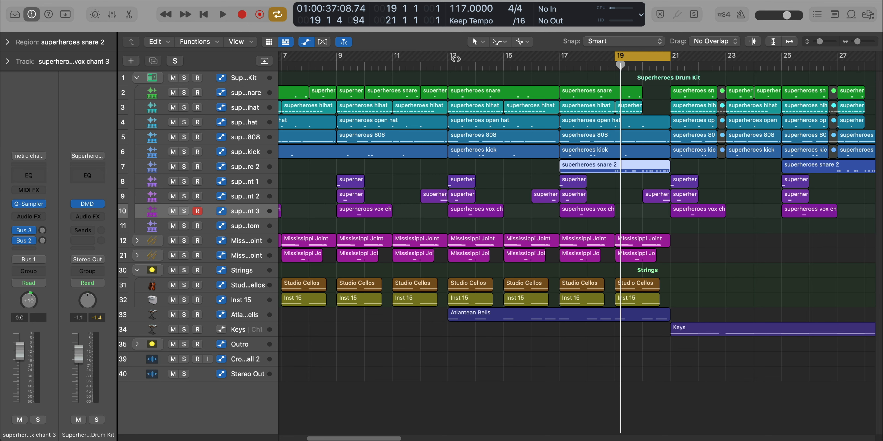
pyautogui.moveTo(450, 56); pyautogui.dragTo(670, 58)
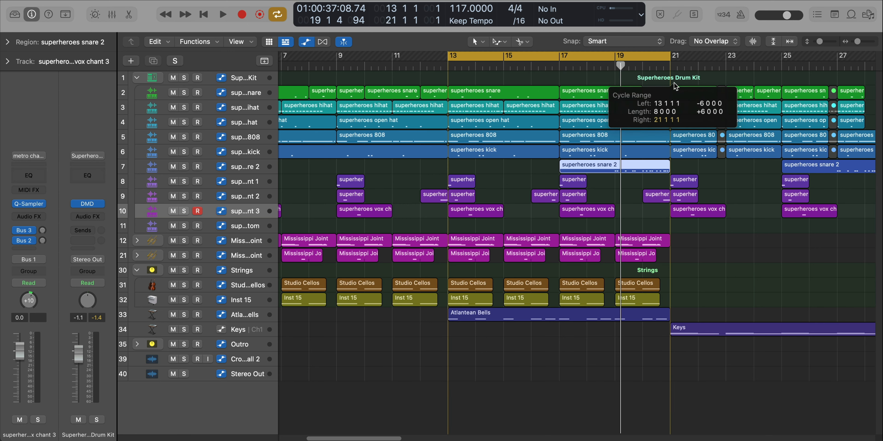
pyautogui.click(184, 315)
pyautogui.press('space')
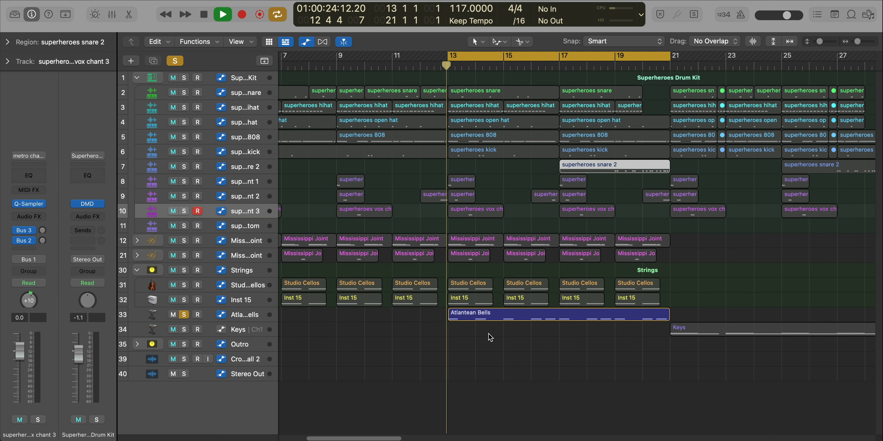
pyautogui.doubleClick(488, 316)
pyautogui.scroll(-3, 503, 342)
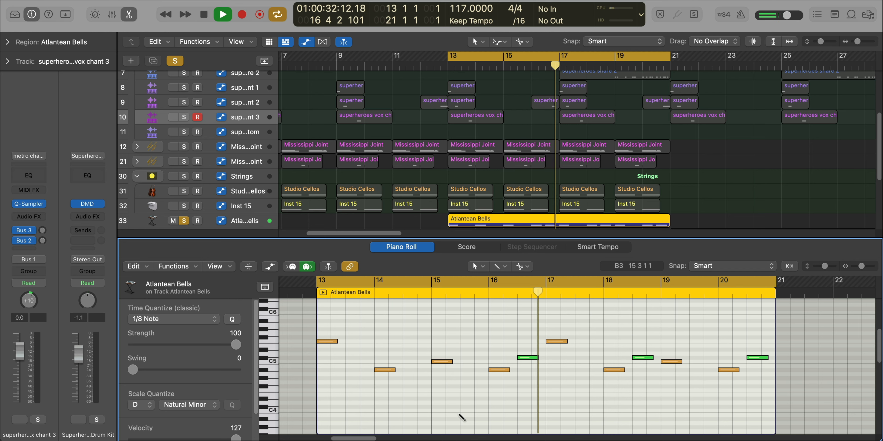
# - Stop playback and inspect the Atlantean Bells track's Alchemy instrument and Space Designer reverb
pyautogui.press('space')
pyautogui.click(245, 220)
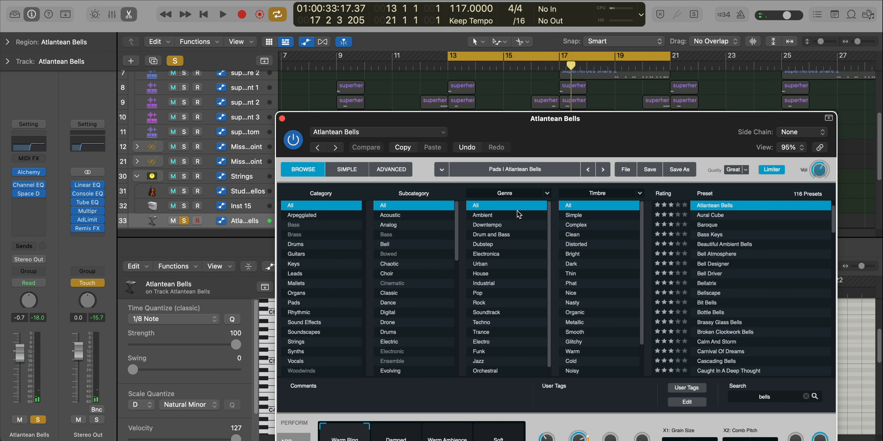
pyautogui.moveTo(623, 142); pyautogui.dragTo(532, 39)
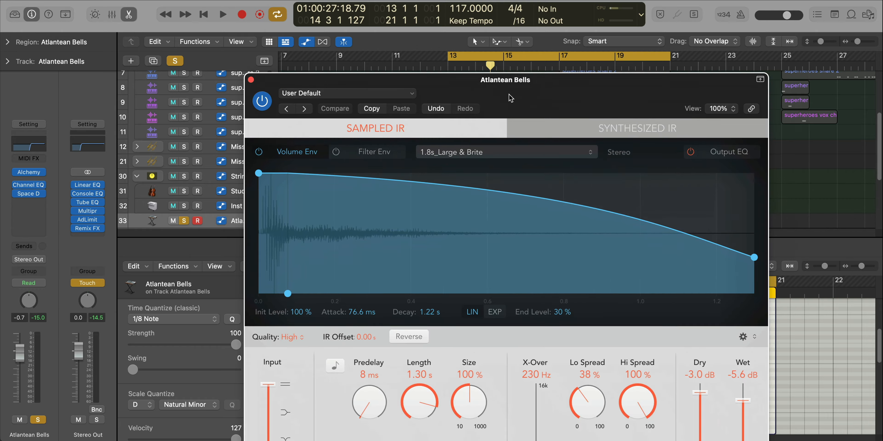
pyautogui.moveTo(512, 101); pyautogui.dragTo(454, 45)
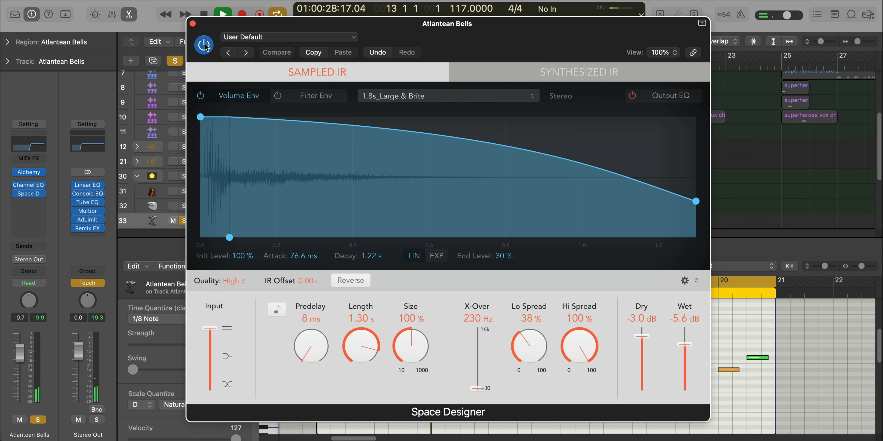
pyautogui.click(192, 24)
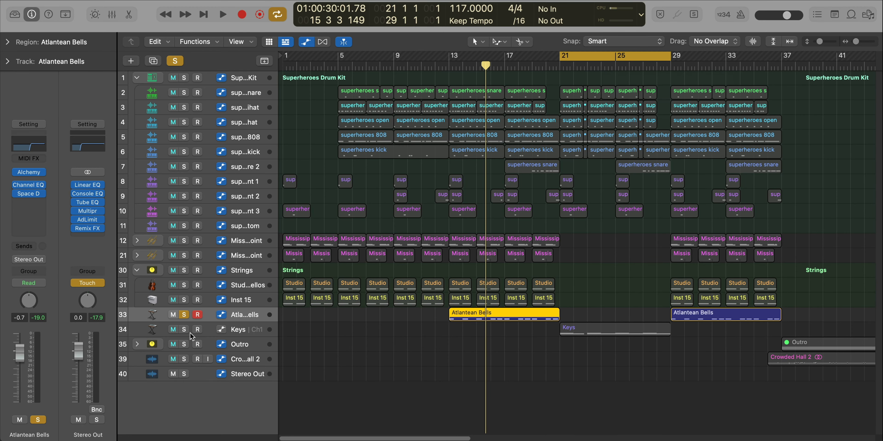
# - Solo the Keys track and play its region from bar 21 with all its notes in view
pyautogui.click(188, 329)
pyautogui.doubleClick(595, 333)
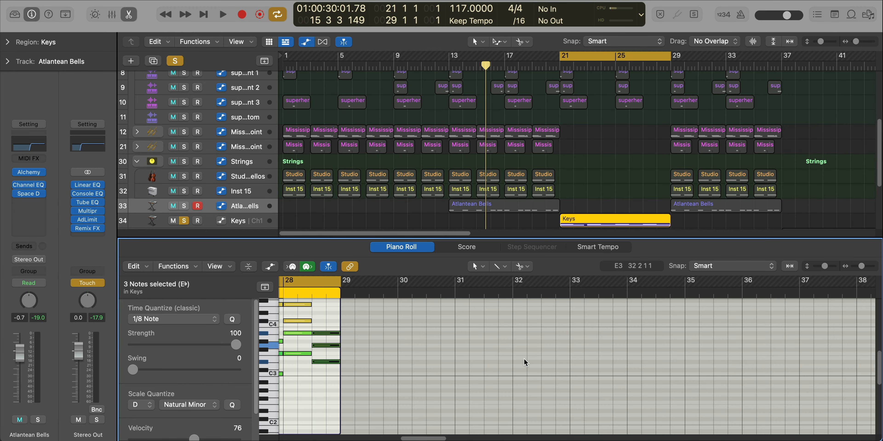
pyautogui.press('space')
pyautogui.press('z')
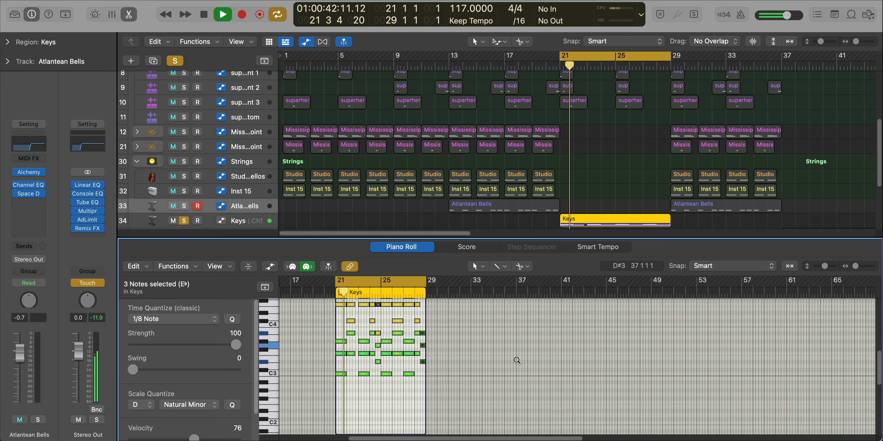
pyautogui.scroll(1, 516, 361)
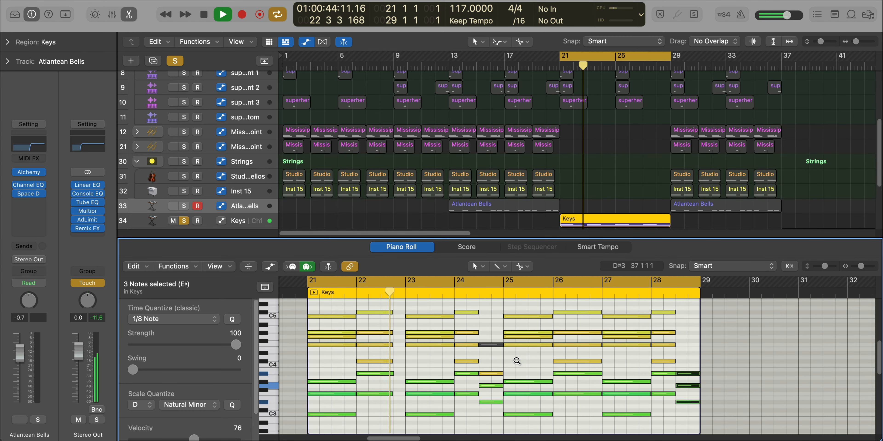
pyautogui.scroll(-1, 517, 361)
pyautogui.click(721, 379)
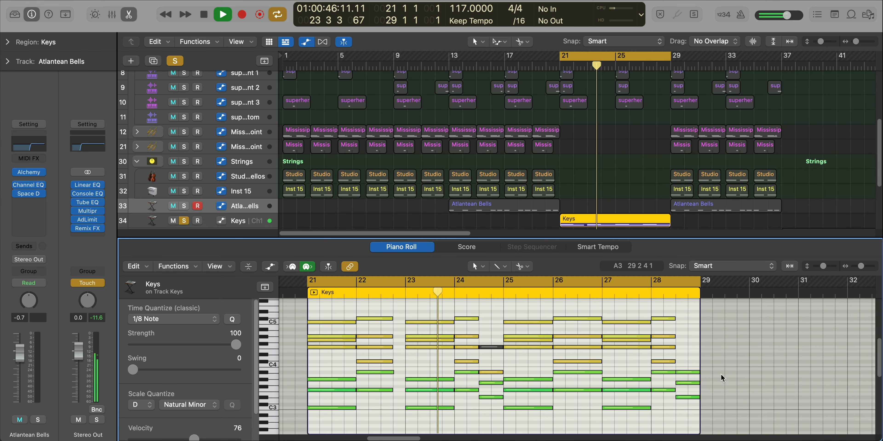
pyautogui.hscroll(-1, 721, 379)
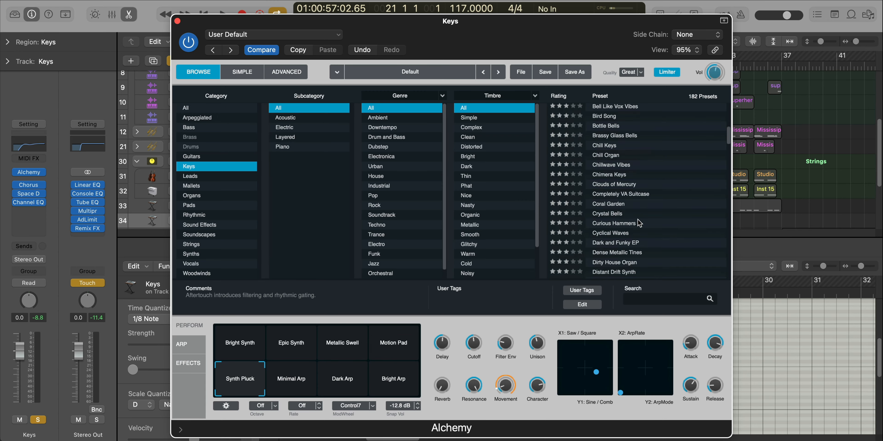
# - Look through Alchemy's list of presets in the Keys category for the Keys track
pyautogui.scroll(-10, 640, 224)
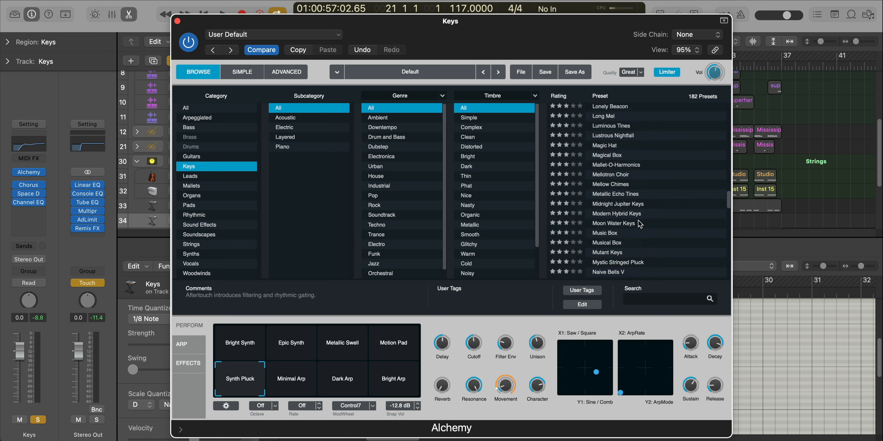
pyautogui.scroll(15, 639, 224)
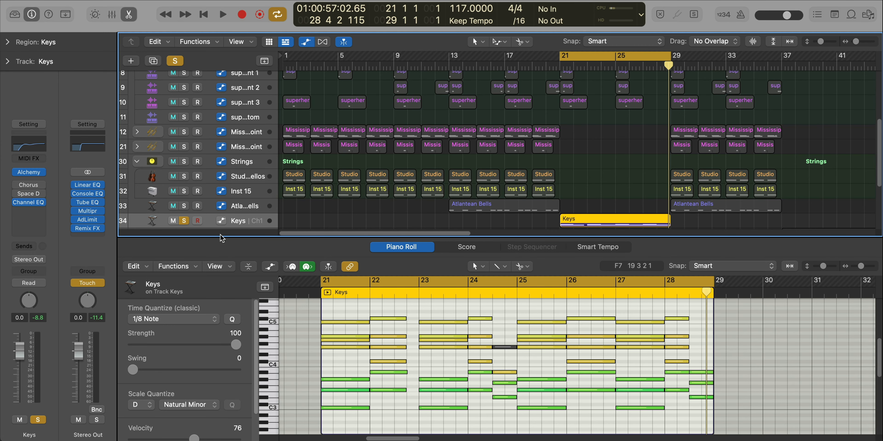
# - Play the soloed Keys region from bar 21 with Chorus and Space Designer bypassed, and open and enable the Chorus effect
pyautogui.scroll(-3, 562, 222)
pyautogui.hscroll(3, 588, 215)
pyautogui.press('space')
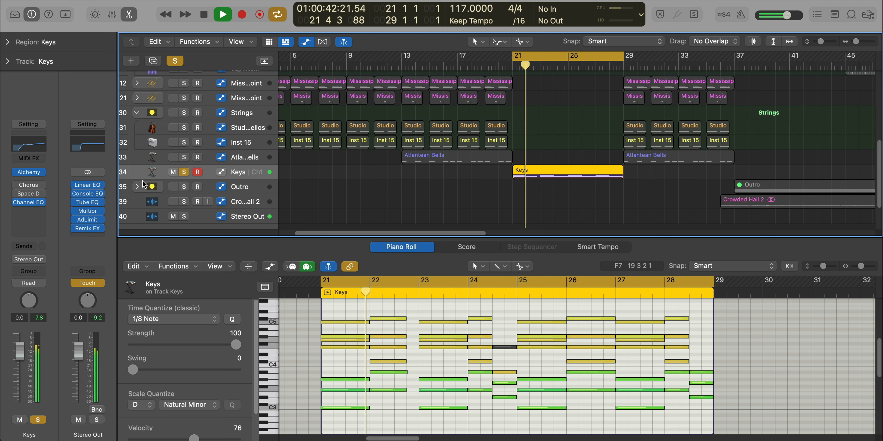
pyautogui.click(28, 185)
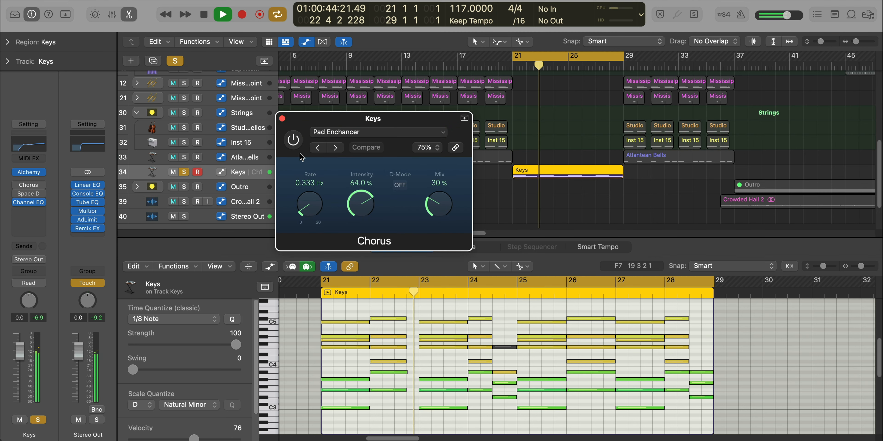
pyautogui.click(293, 140)
pyautogui.press('space')
pyautogui.press('space')
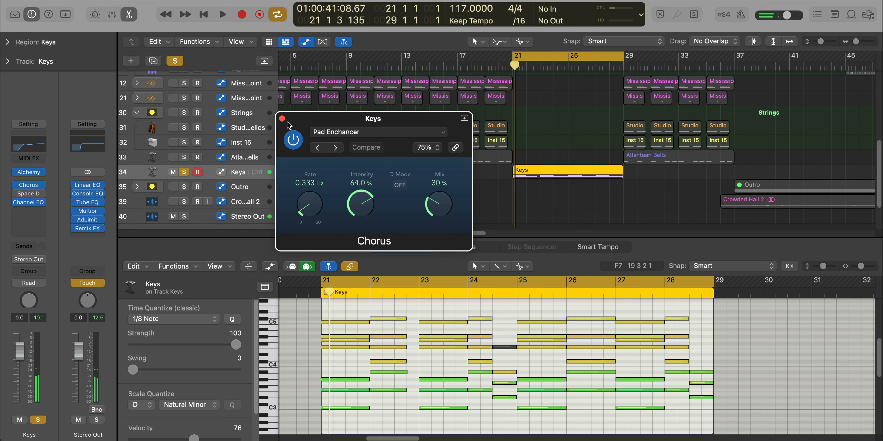
# - Compare the Keys region with Chorus off and on during playback, leaving the effect enabled and its window closed
pyautogui.press('space')
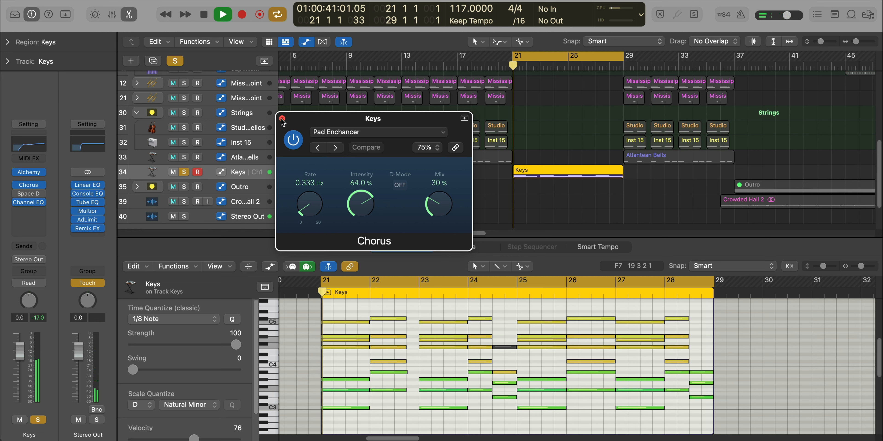
pyautogui.click(292, 140)
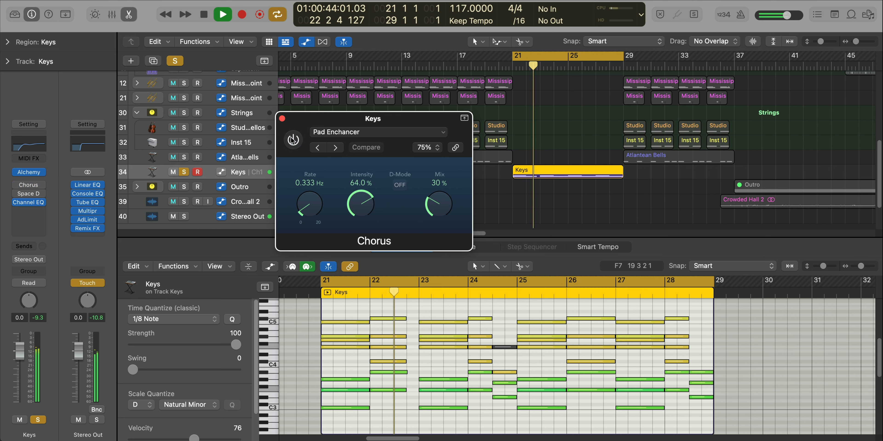
pyautogui.click(292, 140)
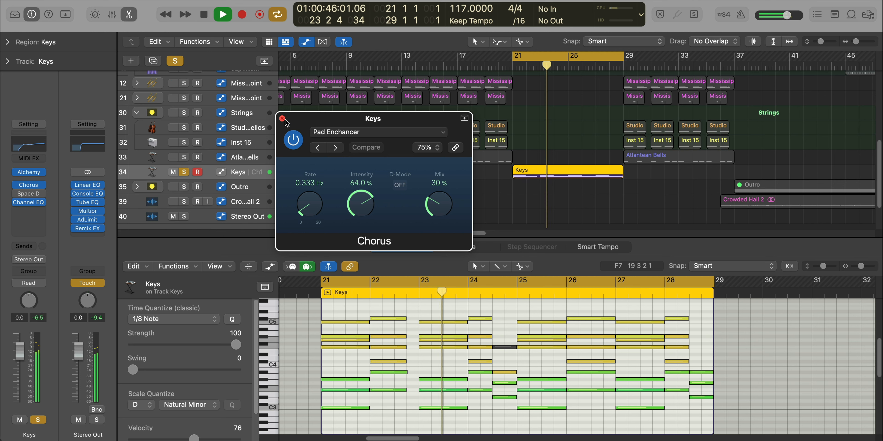
pyautogui.click(282, 119)
pyautogui.press('space')
# - Open the Keys track's Space Designer, enable it and play the region with the reverb, closing the plug-in window when done
pyautogui.click(25, 195)
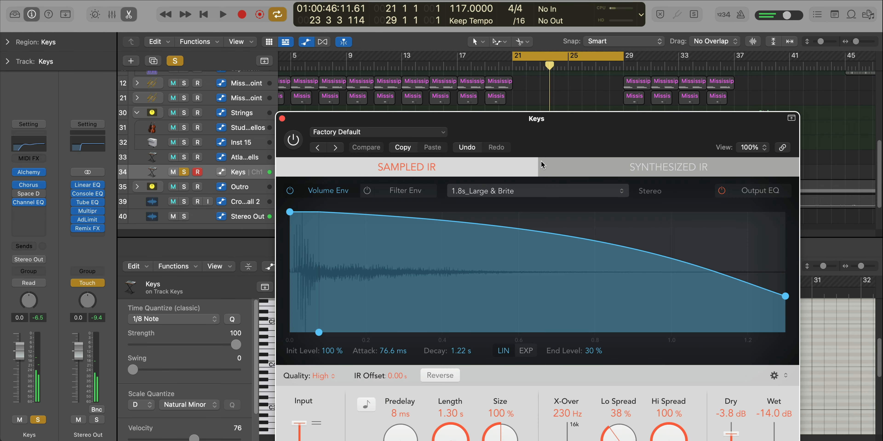
pyautogui.moveTo(391, 141); pyautogui.dragTo(304, 44)
pyautogui.press('space')
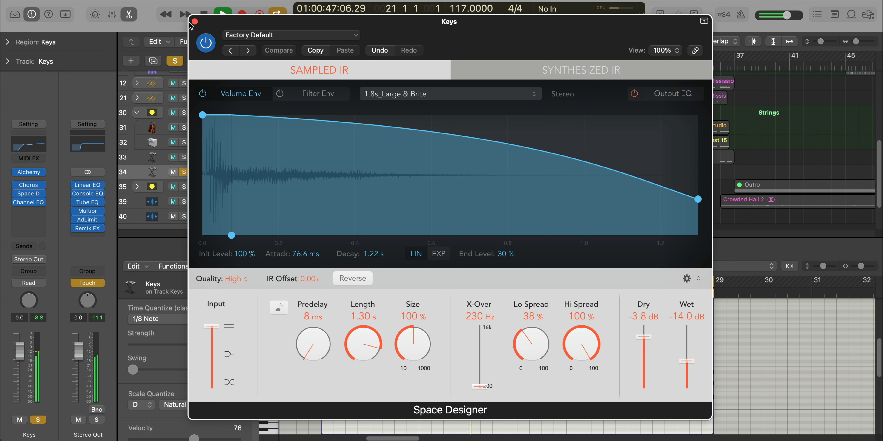
pyautogui.click(195, 22)
# - Unsolo the Keys track, hide the Piano Roll and turn off cycling so the full arrangement plays past bar 29
pyautogui.click(184, 172)
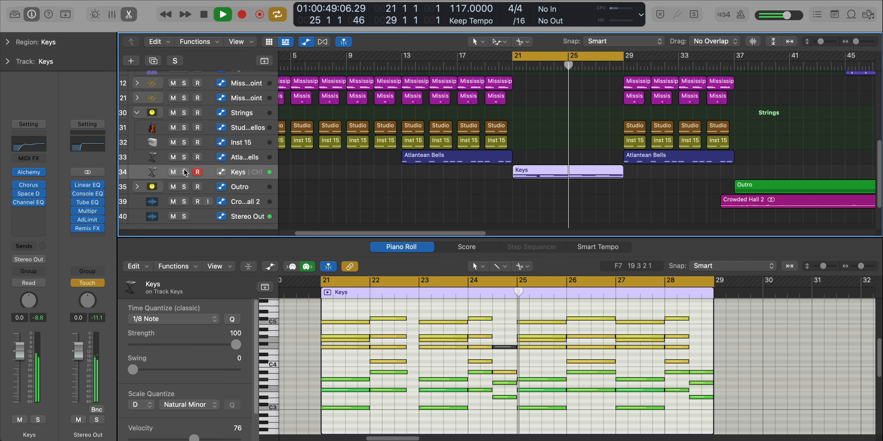
pyautogui.press('p')
pyautogui.scroll(-2, 506, 340)
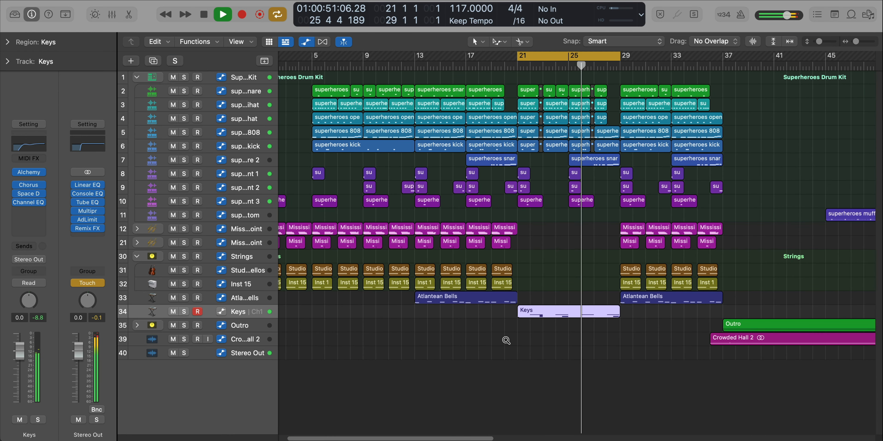
pyautogui.scroll(-2, 506, 340)
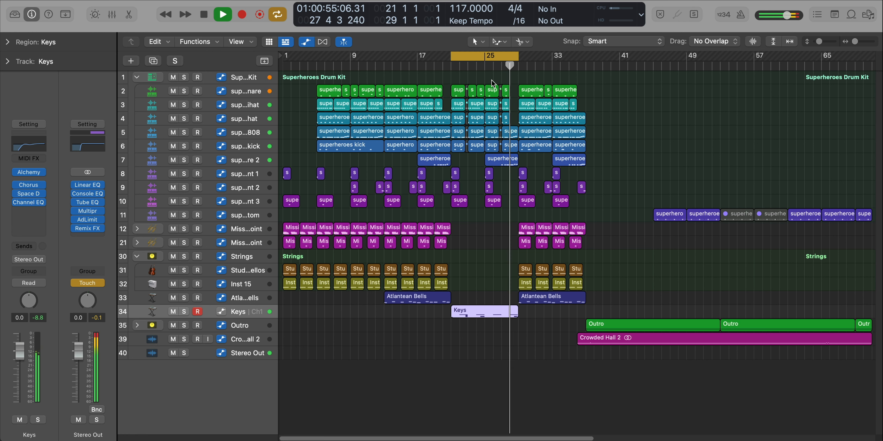
pyautogui.click(488, 57)
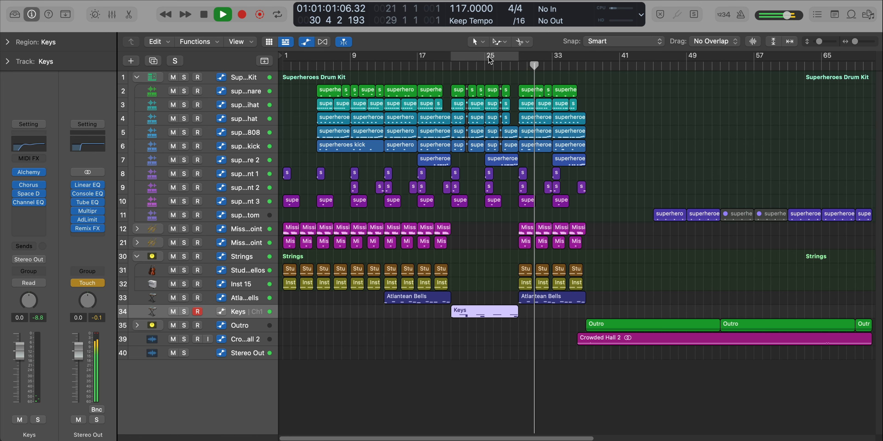
# - Set the cycle range from bar 37 to 71 and play the outro section up to about bar 53
pyautogui.press('space')
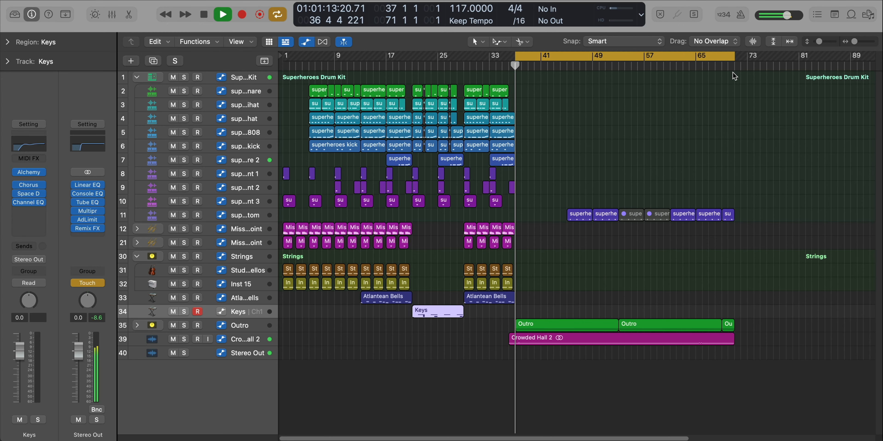
pyautogui.scroll(5, 587, 200)
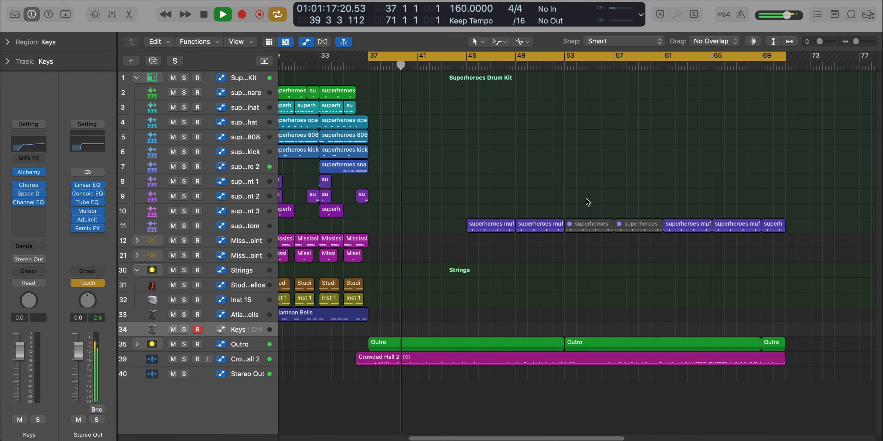
pyautogui.scroll(2, 524, 254)
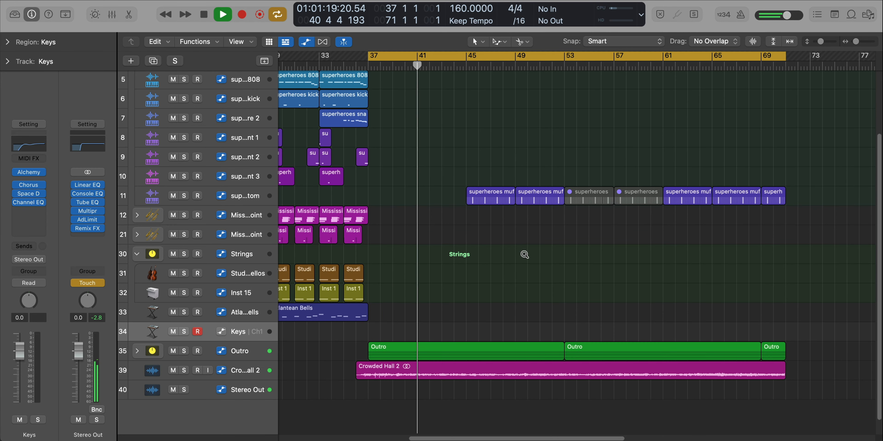
pyautogui.scroll(-1, 524, 255)
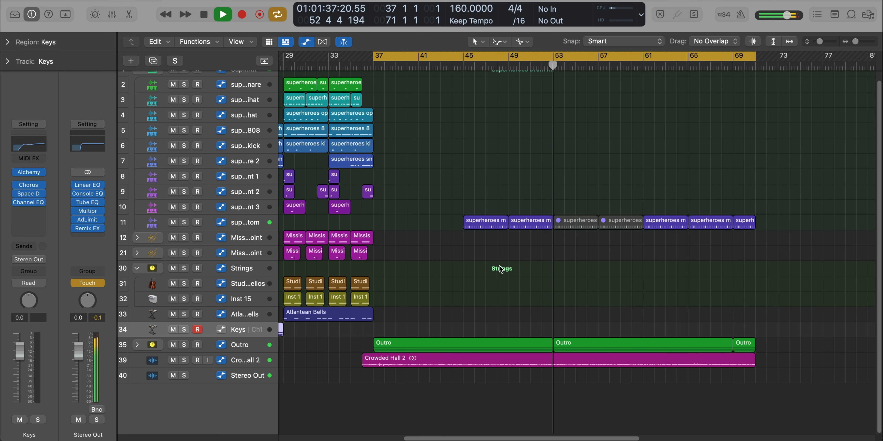
pyautogui.press('space')
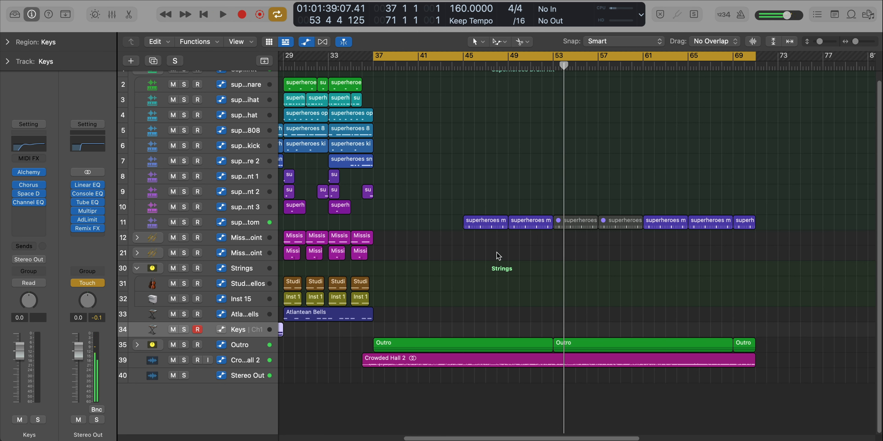